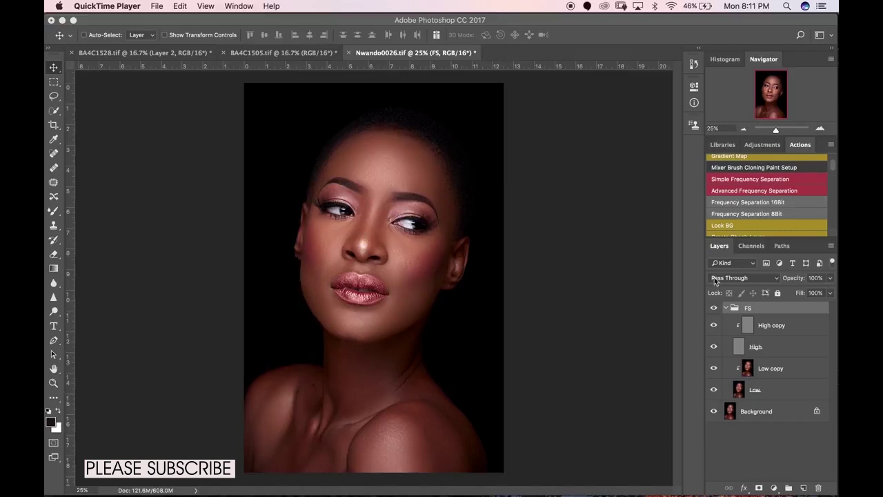
Step: Collapse the FS layer group
{"action": "left_click", "coordinate": [726, 308]}
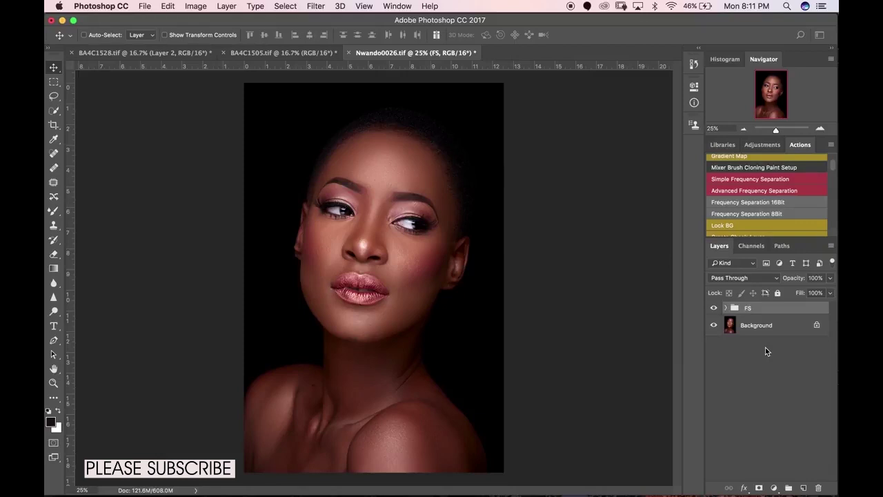
{"action": "left_click", "coordinate": [54, 311]}
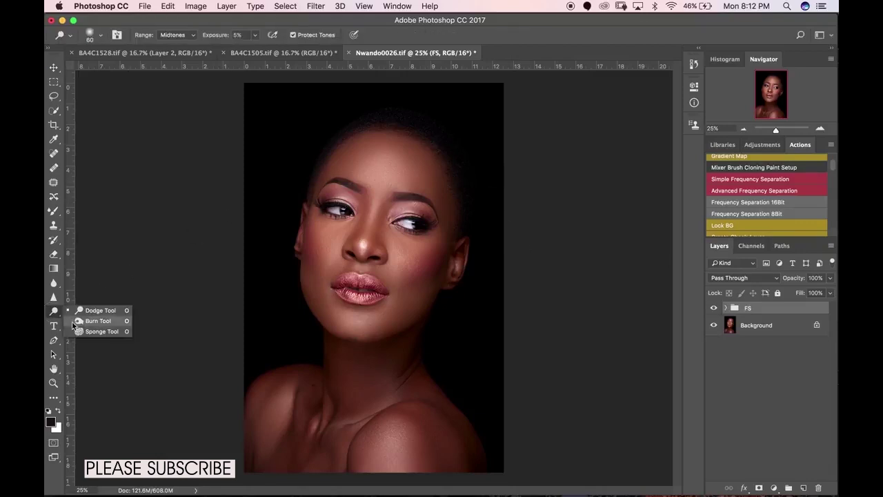
{"action": "left_click", "coordinate": [55, 315]}
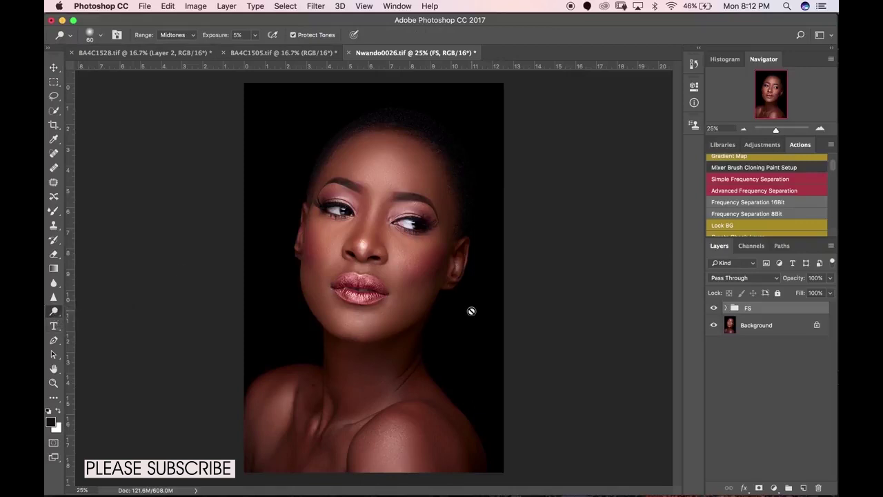
{"action": "left_click", "coordinate": [54, 211]}
{"action": "left_click", "coordinate": [120, 170]}
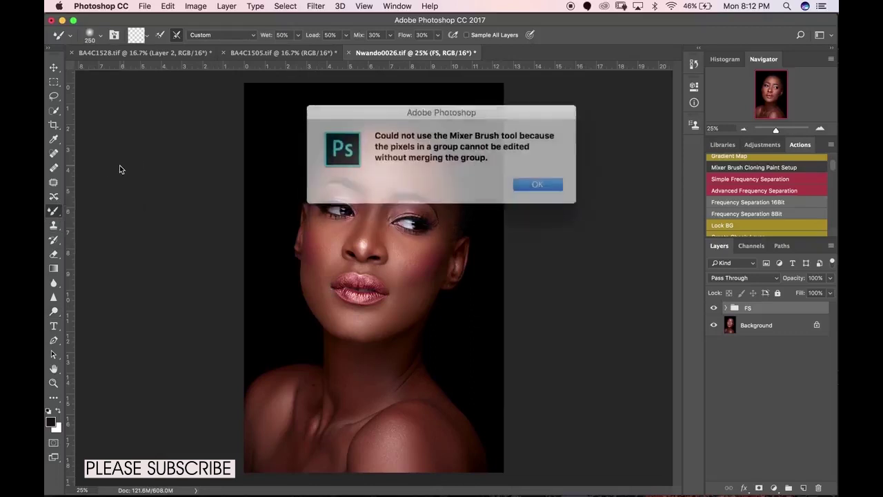
{"action": "left_click", "coordinate": [522, 180]}
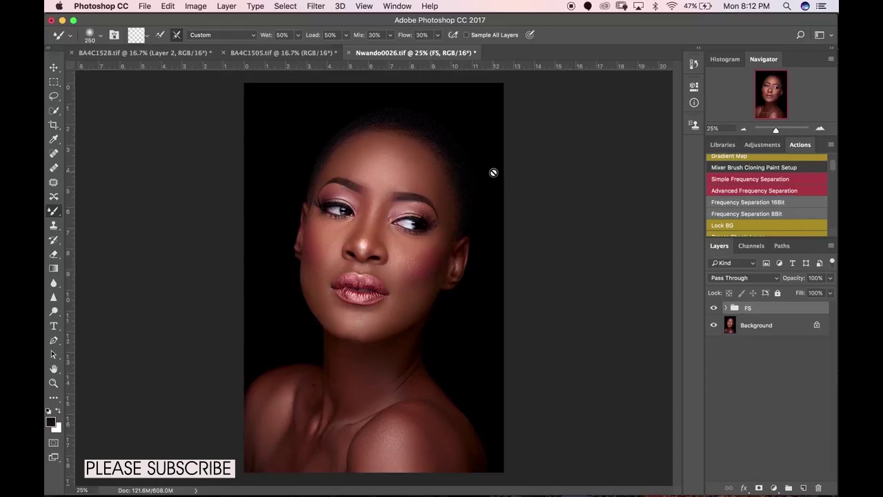
{"action": "left_click", "coordinate": [53, 311]}
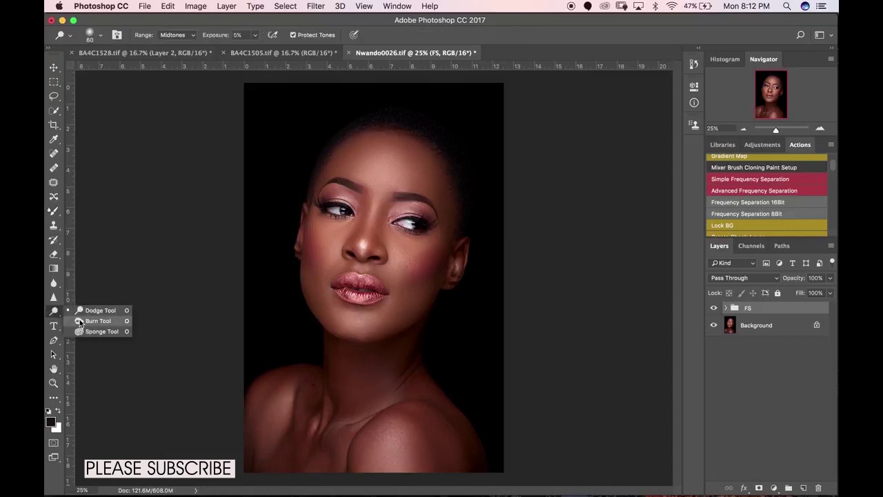
{"action": "left_click", "coordinate": [97, 255]}
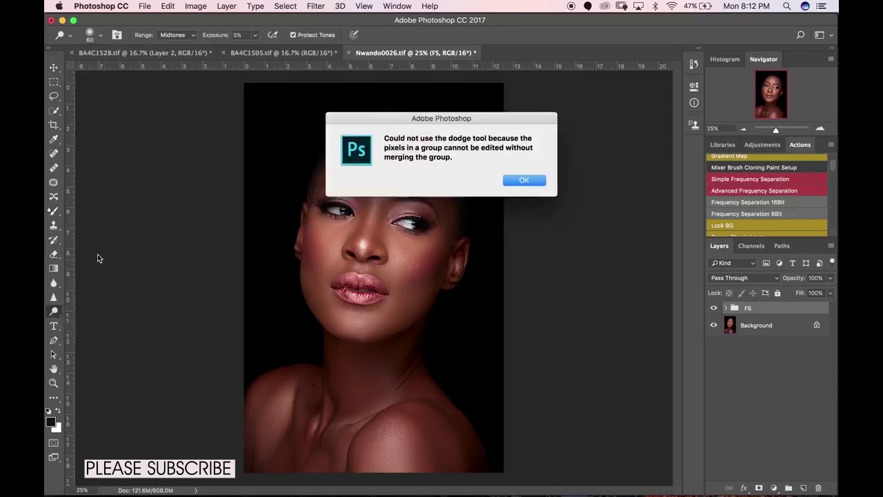
{"action": "left_click", "coordinate": [516, 180]}
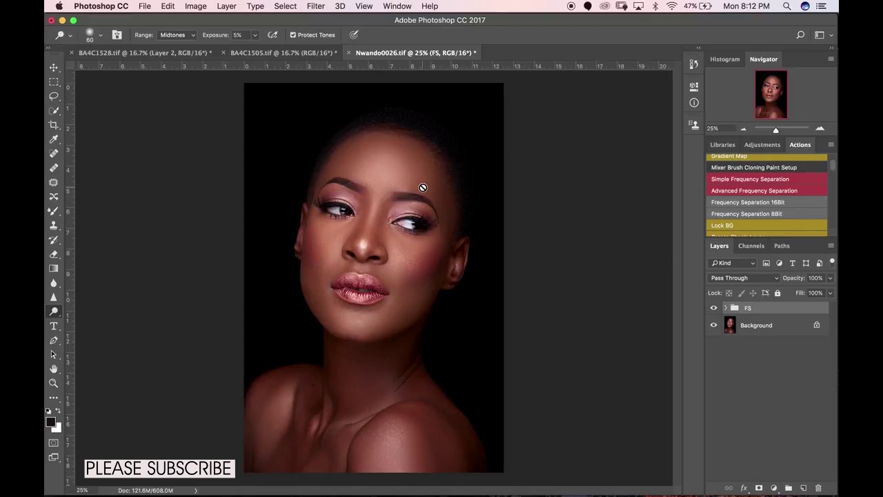
Step: Add a Curves adjustment layer above the FS group and rename it Dodge
{"action": "left_click", "coordinate": [773, 488]}
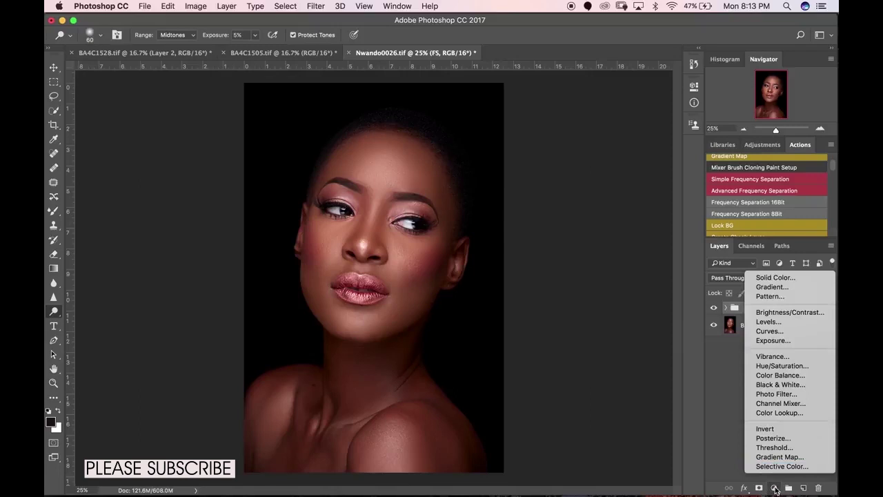
{"action": "left_click", "coordinate": [772, 332]}
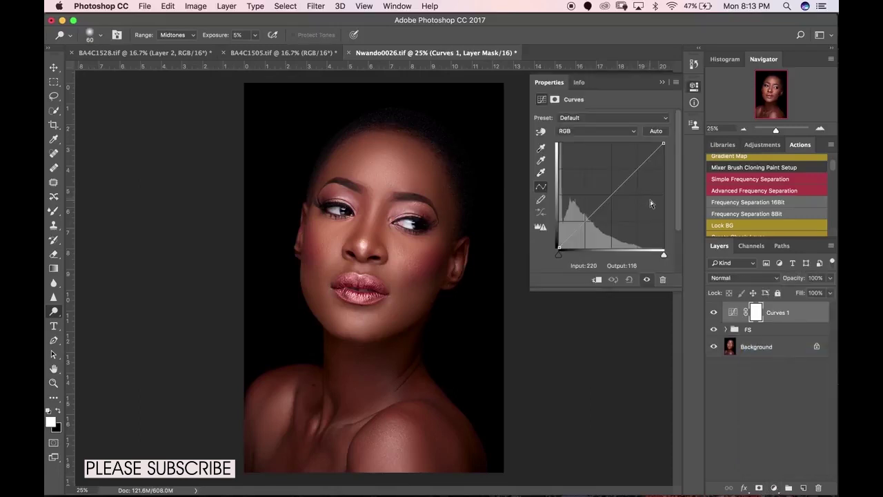
{"action": "left_click", "coordinate": [664, 85]}
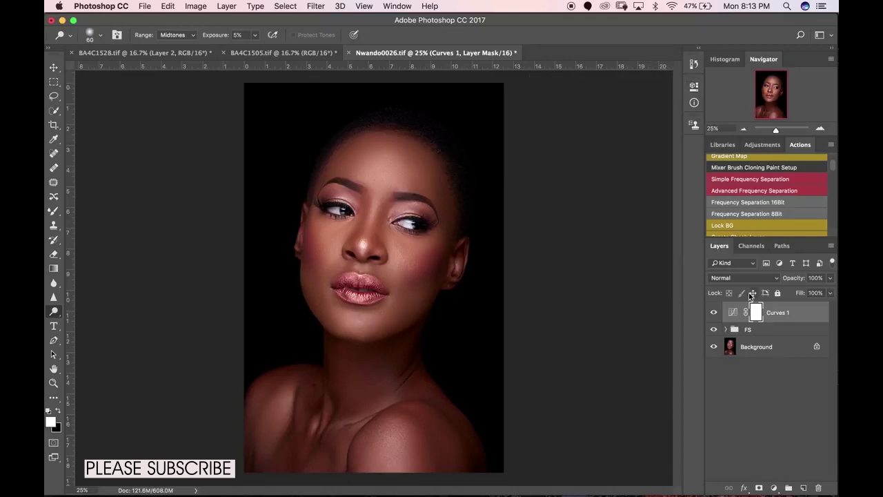
{"action": "double_click", "coordinate": [778, 313]}
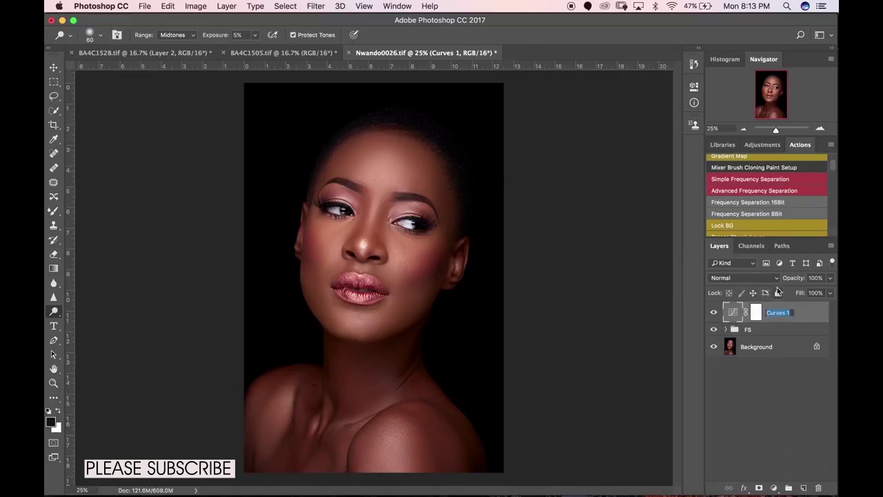
{"action": "type", "text": "Dodge"}
{"action": "key", "text": "Return"}
Step: Set the Dodge layer's blend mode to Screen and invert its layer mask to black
{"action": "left_click", "coordinate": [723, 277]}
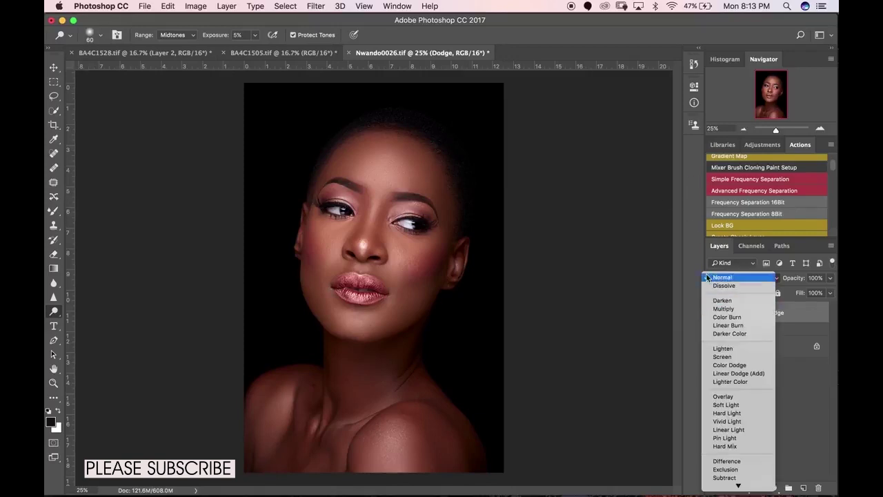
{"action": "scroll", "coordinate": [737, 359], "scroll_direction": "down", "scroll_amount": 1}
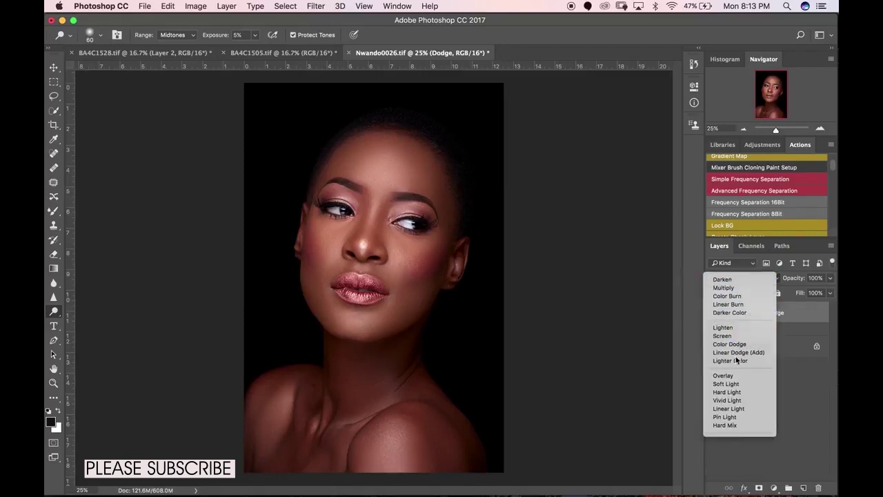
{"action": "left_click", "coordinate": [736, 358]}
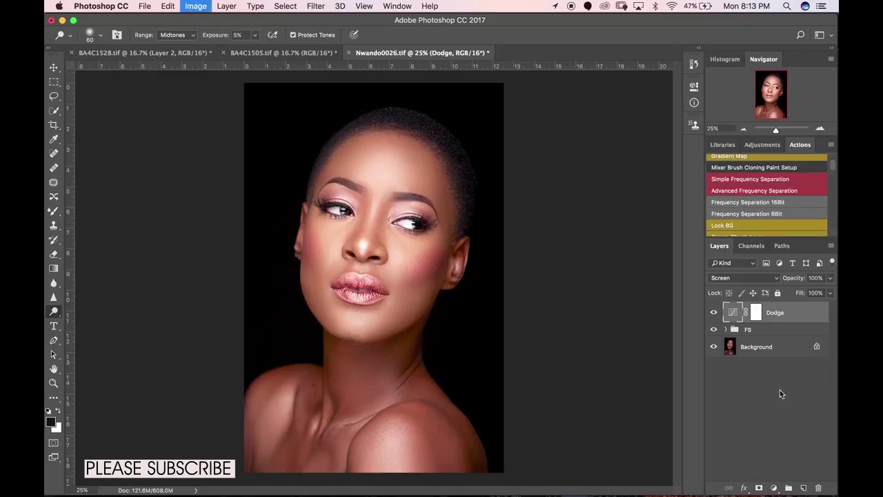
{"action": "left_click", "coordinate": [756, 312]}
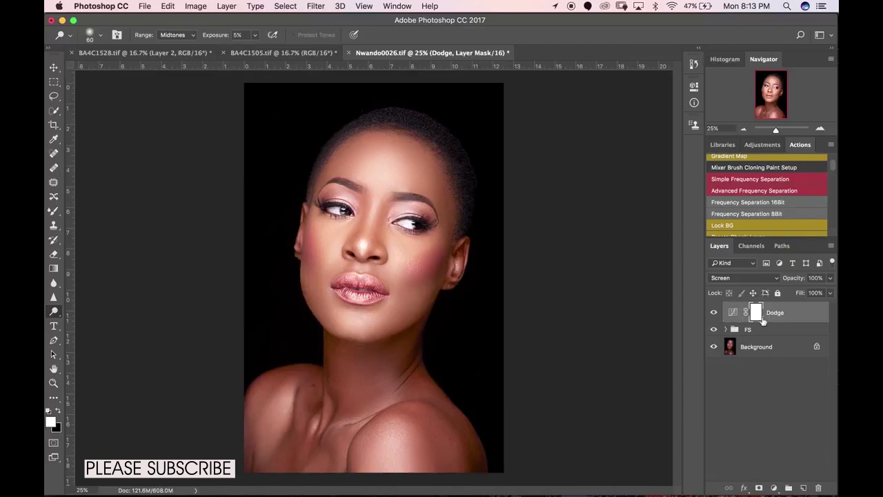
{"action": "left_click", "coordinate": [695, 67]}
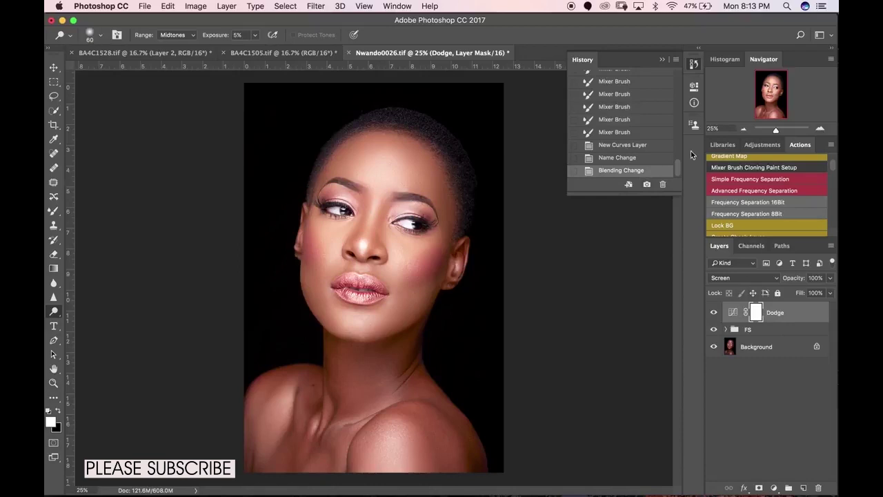
{"action": "left_click", "coordinate": [694, 68]}
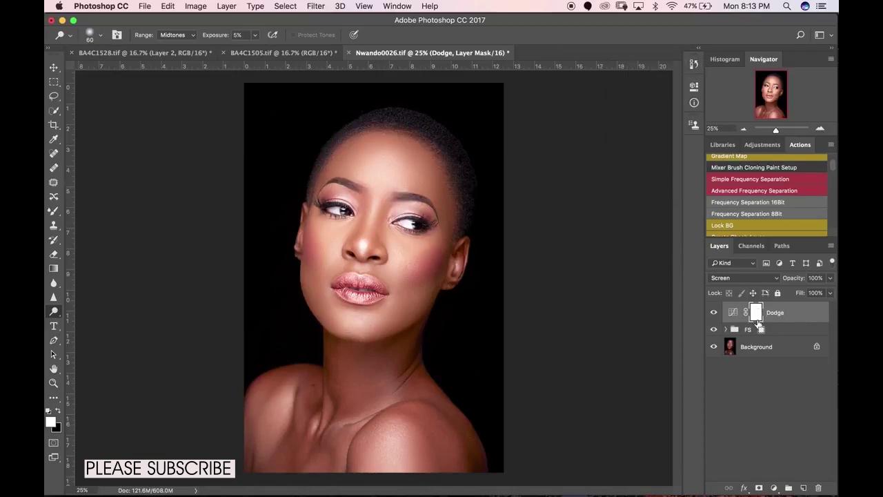
{"action": "key", "text": "super+i"}
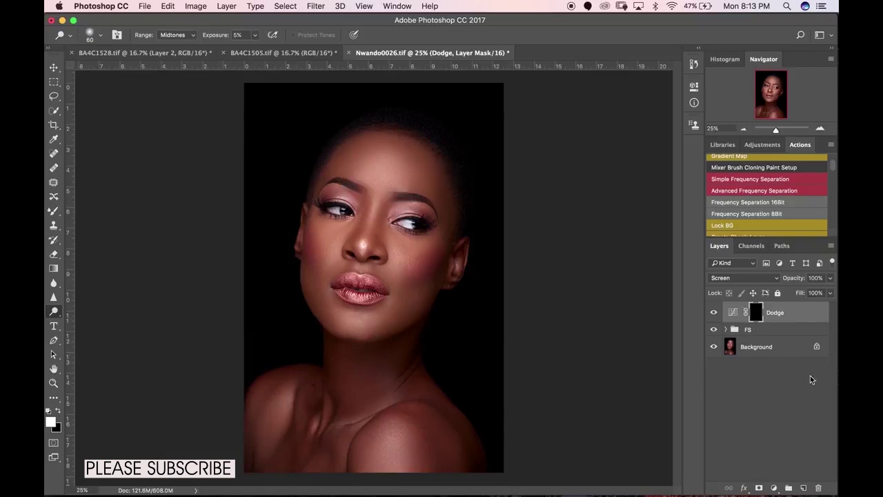
Step: Add a second Curves adjustment layer above the Dodge layer and rename it Burn
{"action": "left_click", "coordinate": [774, 488]}
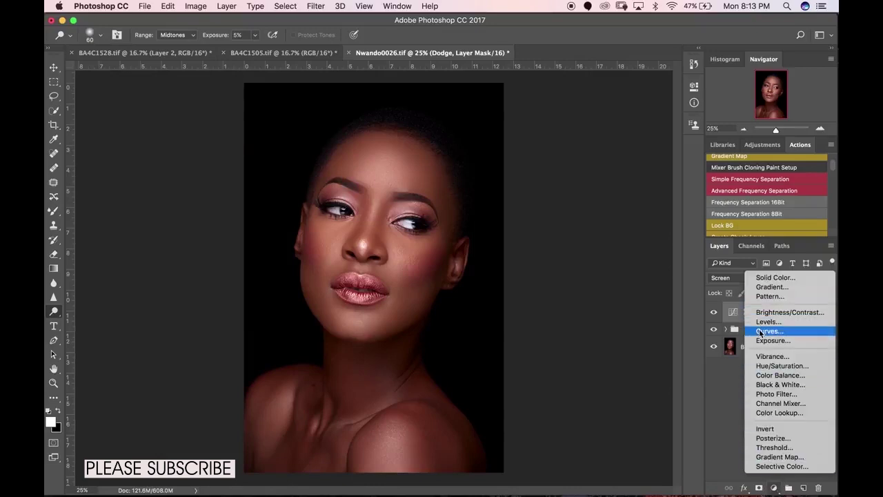
{"action": "left_click", "coordinate": [759, 332]}
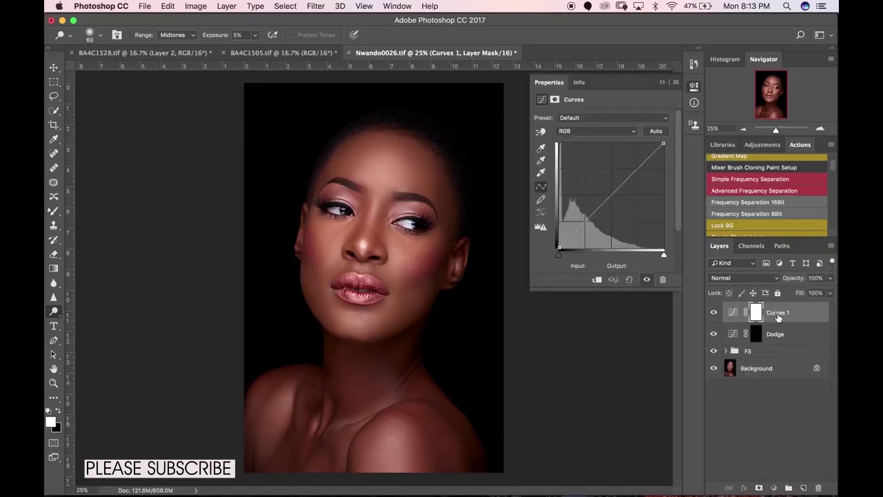
{"action": "left_click", "coordinate": [733, 312]}
{"action": "double_click", "coordinate": [778, 312]}
{"action": "type", "text": "Burn"}
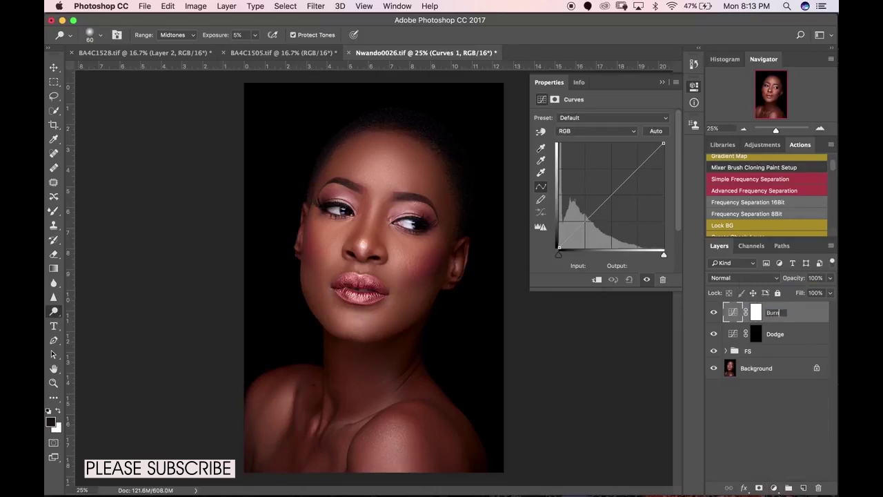
{"action": "key", "text": "Return"}
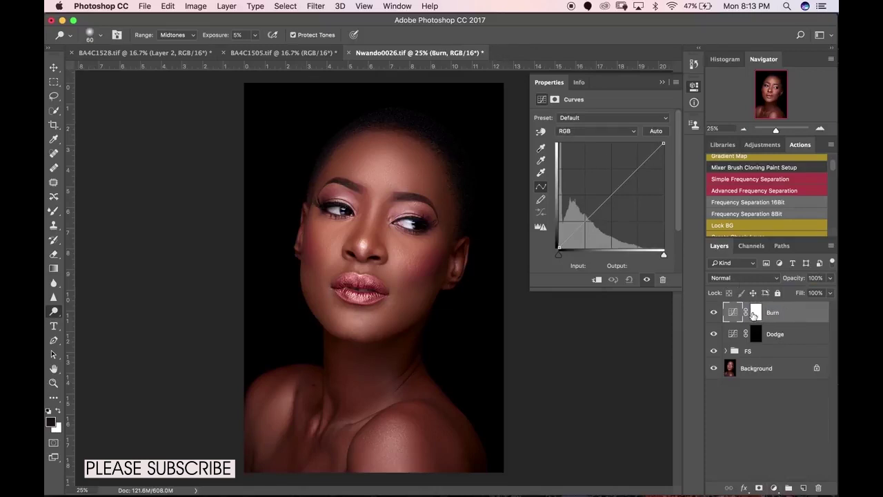
Step: Set the Burn layer's blend mode to Multiply and invert its layer mask to black
{"action": "left_click", "coordinate": [757, 316]}
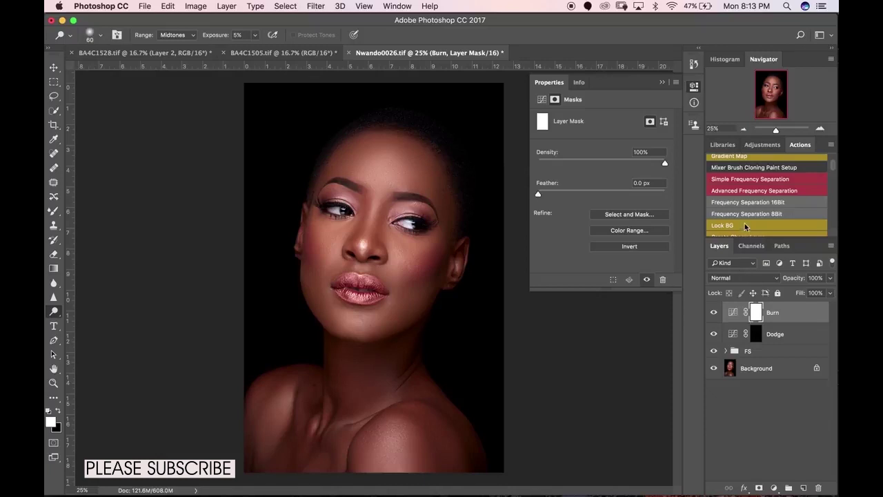
{"action": "left_click", "coordinate": [730, 279]}
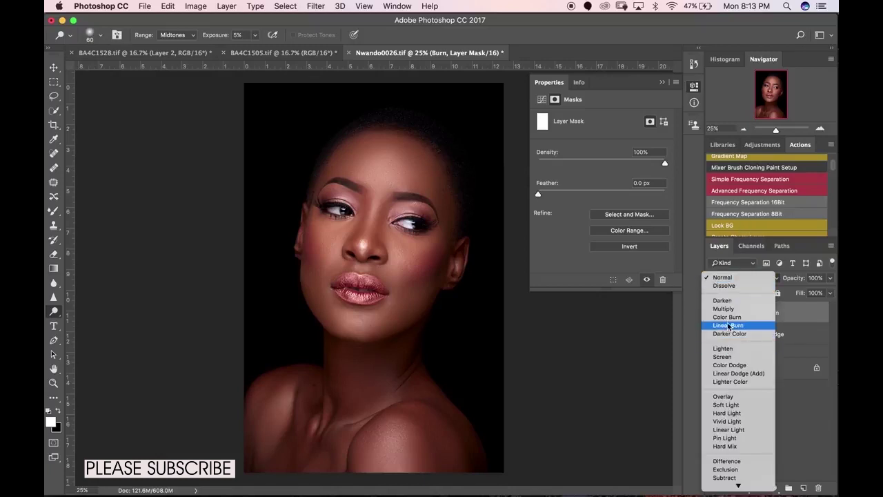
{"action": "left_click", "coordinate": [728, 309]}
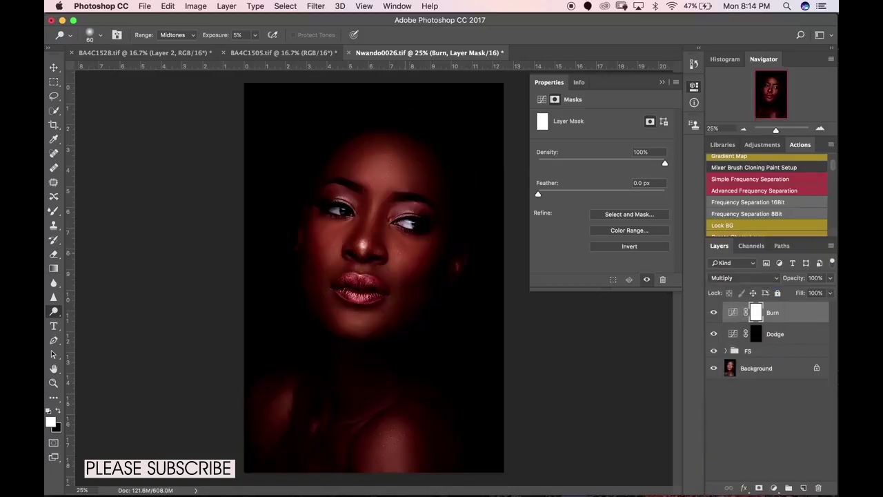
{"action": "left_click", "coordinate": [662, 82]}
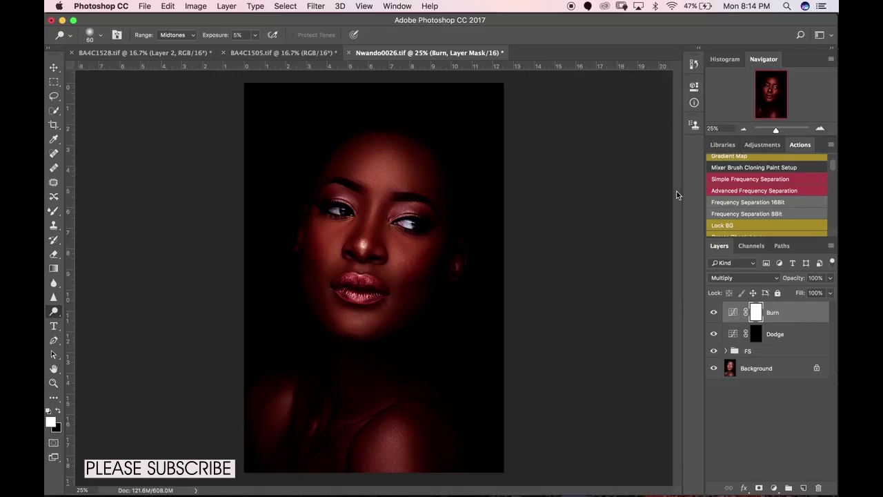
{"action": "key", "text": "super+i"}
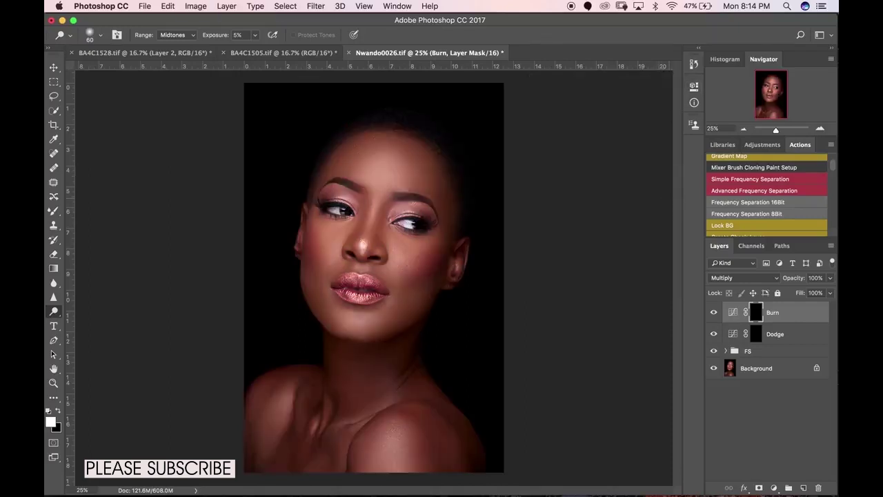
Step: Group the Burn and Dodge layers together and name the group Dodge n Burn
{"action": "left_click", "coordinate": [805, 342], "text": "shift"}
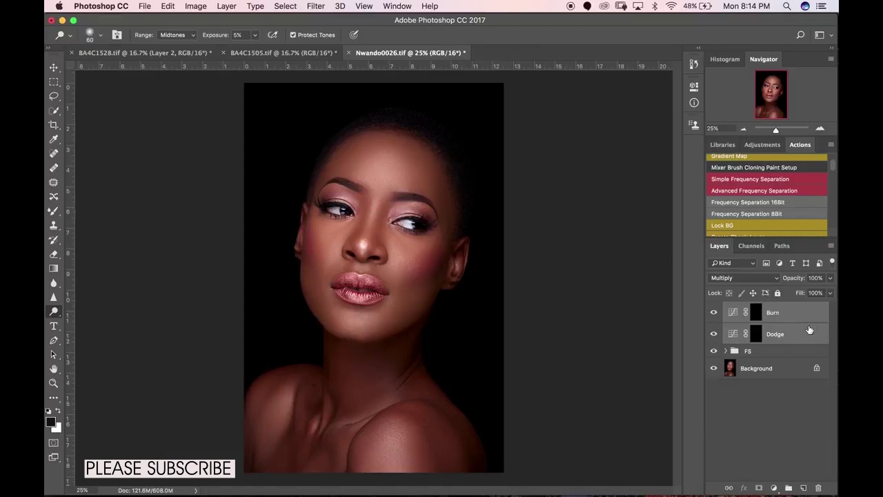
{"action": "key", "text": "super+g"}
{"action": "double_click", "coordinate": [753, 309]}
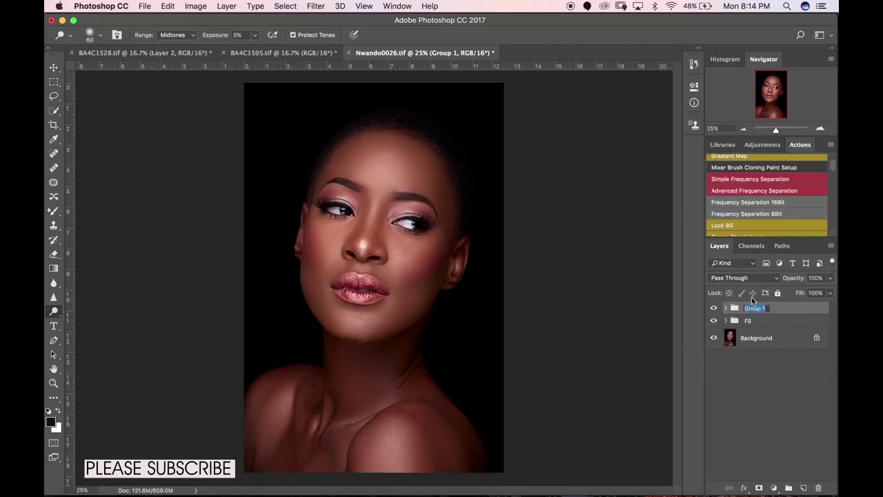
{"action": "type", "text": "Dodge n B"}
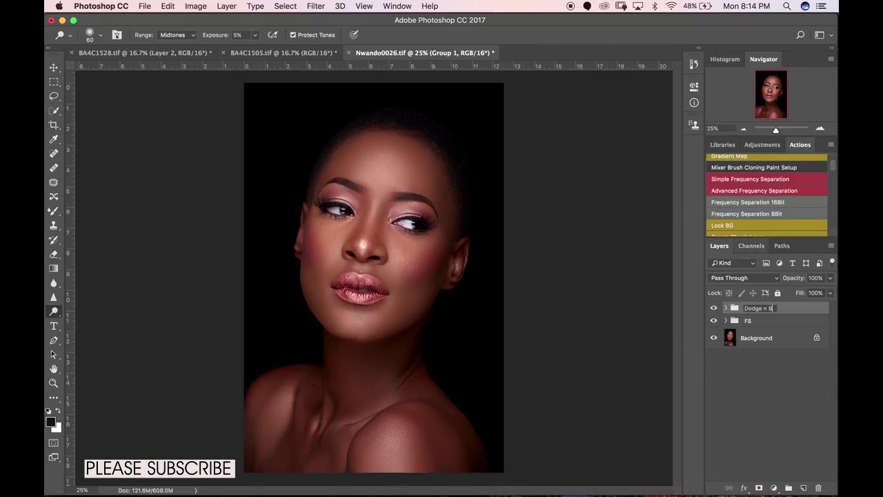
{"action": "type", "text": "urn"}
{"action": "key", "text": "Return"}
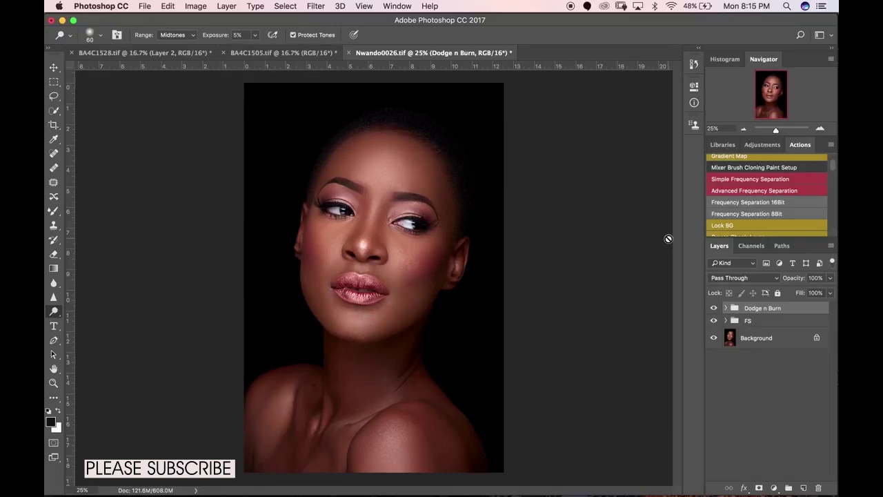
Step: Add a blank layer above the Dodge n Burn group and set the regular Brush tool to 100% opacity
{"action": "left_click", "coordinate": [54, 67]}
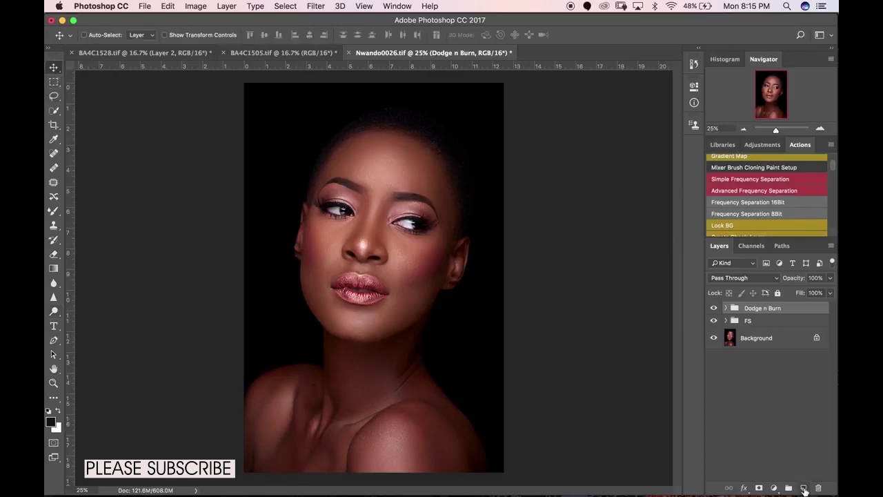
{"action": "left_click", "coordinate": [804, 488]}
{"action": "left_click", "coordinate": [55, 211]}
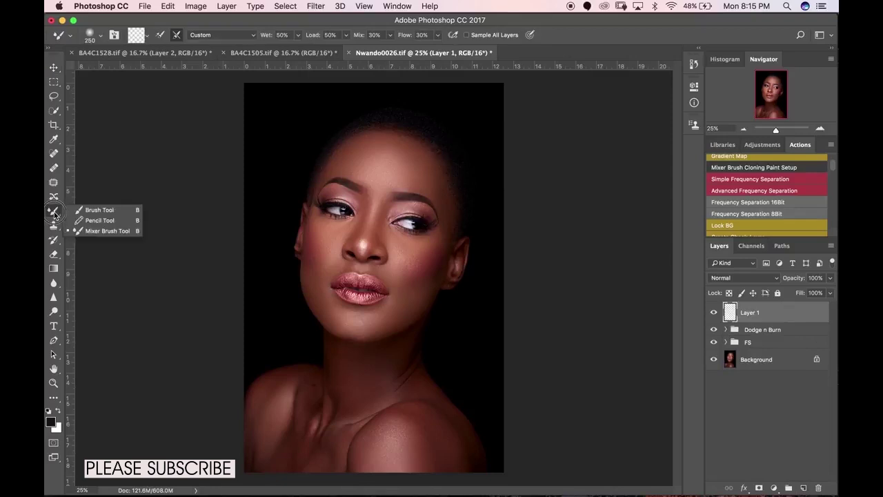
{"action": "left_click", "coordinate": [272, 35]}
{"action": "left_click_drag", "start_coordinate": [272, 47], "coordinate": [330, 45]}
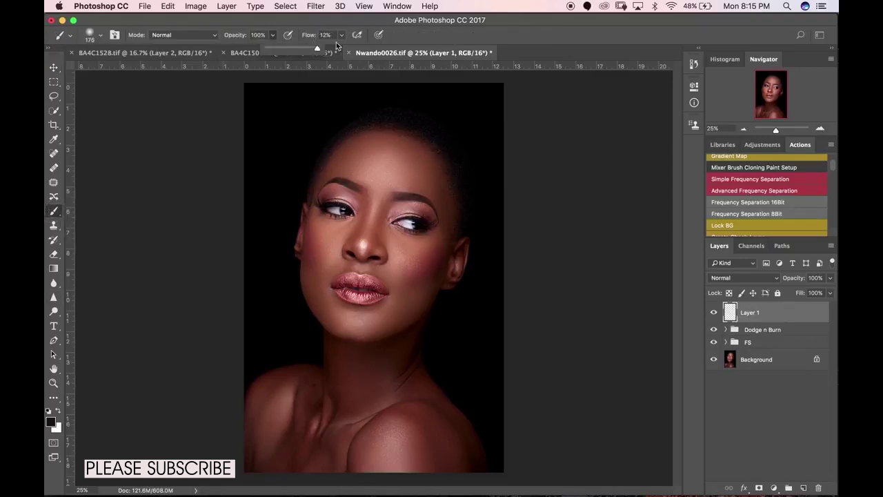
Step: Set the brush flow to 100% and choose red as the foreground colour
{"action": "left_click", "coordinate": [341, 35]}
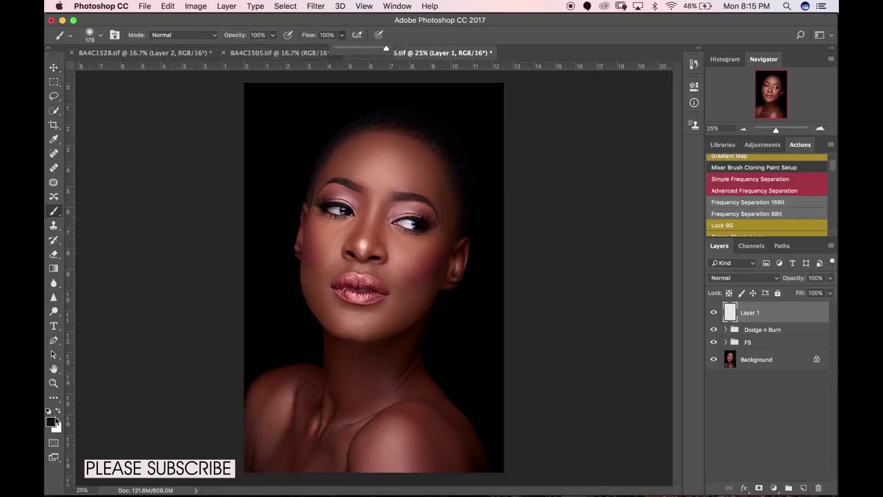
{"action": "left_click", "coordinate": [51, 420]}
{"action": "left_click_drag", "start_coordinate": [453, 205], "coordinate": [482, 151]}
{"action": "left_click", "coordinate": [530, 152]}
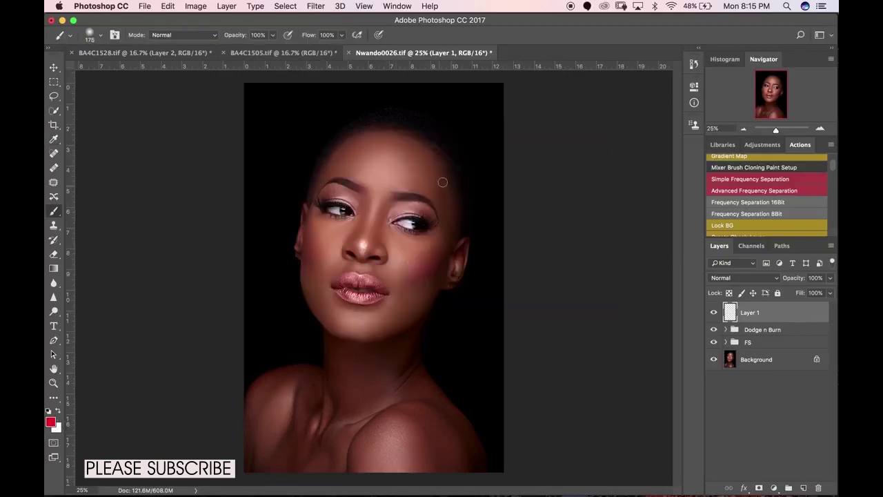
Step: Mark the highlight areas in red on the forehead centre, under-eyes, chin and nose bridge, and replace the marked layer with a blank one
{"action": "mouse_move", "coordinate": [385, 153]}
{"action": "left_mouse_down"}
{"action": "mouse_move", "coordinate": [376, 156]}
{"action": "mouse_move", "coordinate": [395, 153]}
{"action": "left_mouse_up"}
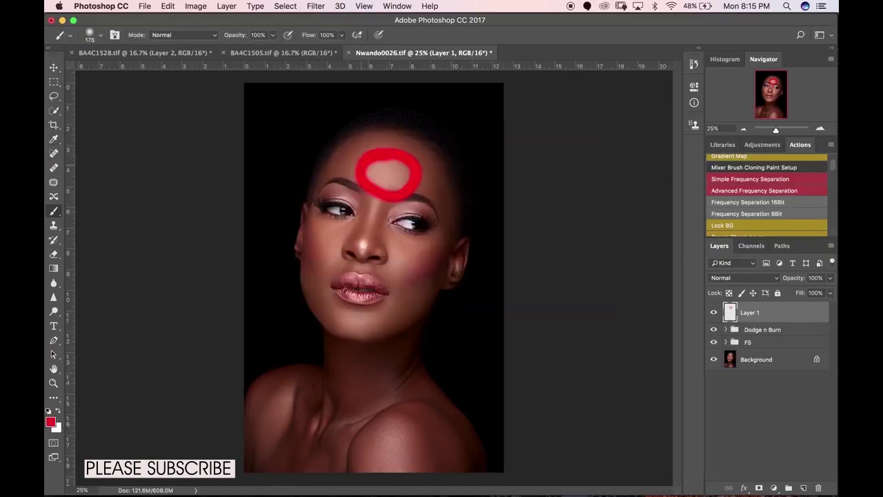
{"action": "left_click_drag", "start_coordinate": [332, 252], "coordinate": [339, 218]}
{"action": "left_click_drag", "start_coordinate": [393, 234], "coordinate": [405, 268]}
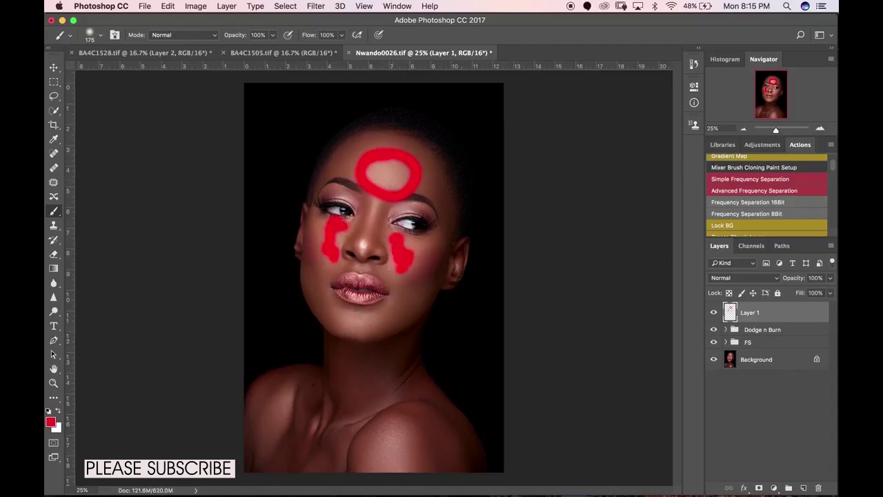
{"action": "mouse_move", "coordinate": [342, 318]}
{"action": "left_mouse_down"}
{"action": "mouse_move", "coordinate": [362, 323]}
{"action": "mouse_move", "coordinate": [338, 316]}
{"action": "left_mouse_up"}
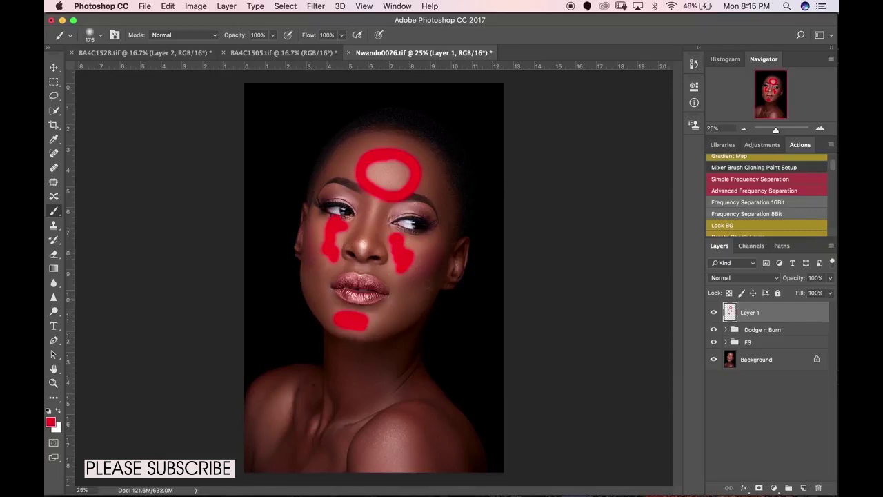
{"action": "left_click_drag", "start_coordinate": [379, 205], "coordinate": [360, 257]}
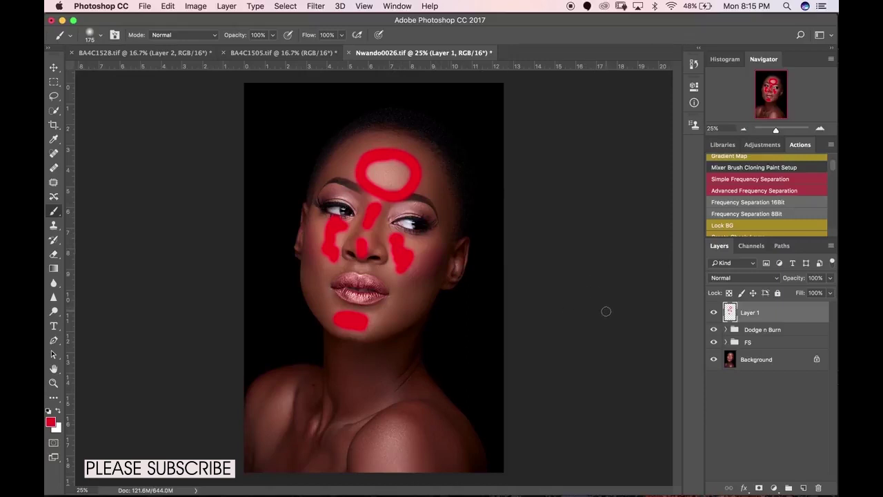
{"action": "key", "text": "BackSpace"}
{"action": "left_click", "coordinate": [801, 488]}
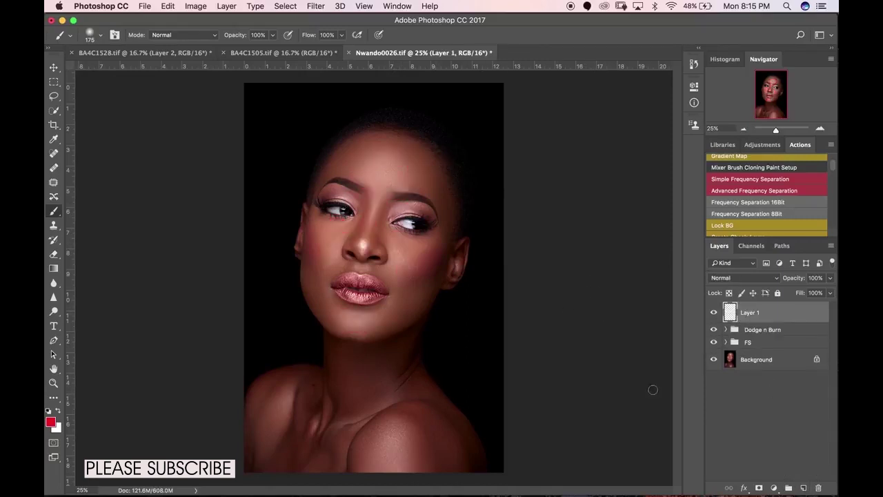
Step: Choose blue as the foreground colour and set the brush to 38 px with 51% hardness
{"action": "left_click", "coordinate": [50, 422]}
{"action": "left_click", "coordinate": [453, 206]}
{"action": "left_click", "coordinate": [552, 153]}
{"action": "left_click", "coordinate": [101, 37]}
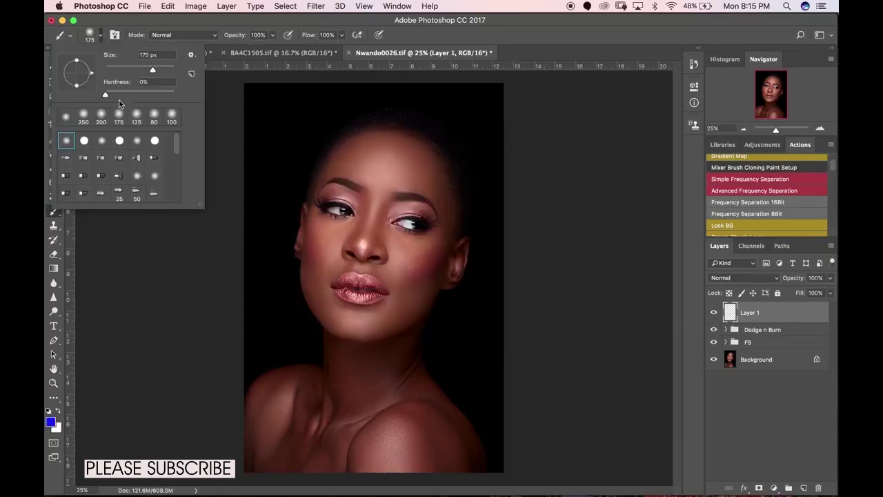
{"action": "left_click_drag", "start_coordinate": [106, 95], "coordinate": [141, 93]}
{"action": "left_click", "coordinate": [118, 68]}
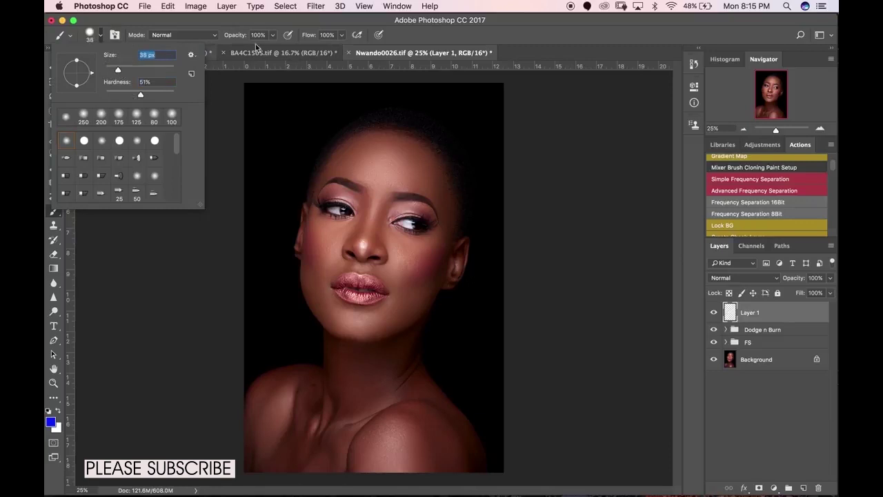
{"action": "left_click", "coordinate": [495, 33]}
Step: Outline the shadow areas in blue around the forehead edge, sides of the nose, cheeks, jawline and front shoulder
{"action": "mouse_move", "coordinate": [327, 163]}
{"action": "left_mouse_down"}
{"action": "mouse_move", "coordinate": [362, 137]}
{"action": "mouse_move", "coordinate": [433, 144]}
{"action": "mouse_move", "coordinate": [418, 181]}
{"action": "mouse_move", "coordinate": [321, 182]}
{"action": "mouse_move", "coordinate": [343, 149]}
{"action": "left_mouse_up"}
{"action": "mouse_move", "coordinate": [362, 208]}
{"action": "left_mouse_down"}
{"action": "mouse_move", "coordinate": [357, 235]}
{"action": "mouse_move", "coordinate": [369, 234]}
{"action": "left_mouse_up"}
{"action": "left_click_drag", "start_coordinate": [364, 222], "coordinate": [363, 253]}
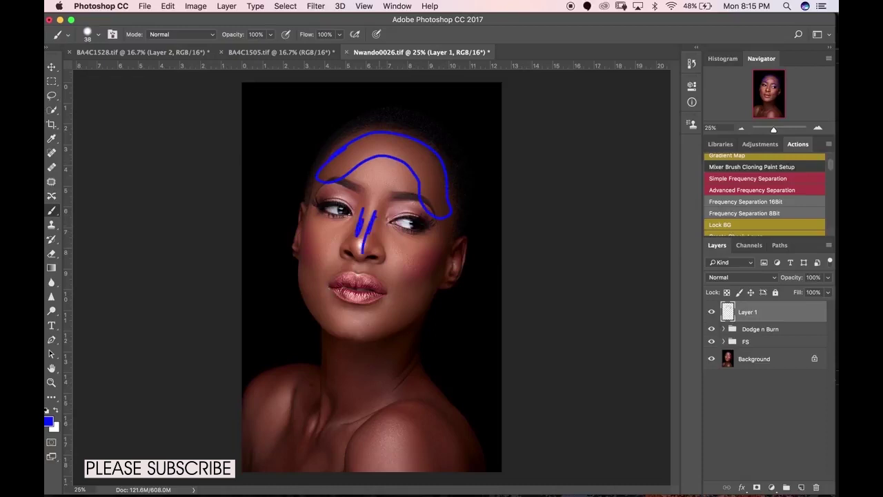
{"action": "mouse_move", "coordinate": [431, 245]}
{"action": "left_mouse_down"}
{"action": "mouse_move", "coordinate": [386, 293]}
{"action": "mouse_move", "coordinate": [456, 222]}
{"action": "left_mouse_up"}
{"action": "mouse_move", "coordinate": [308, 214]}
{"action": "left_mouse_down"}
{"action": "mouse_move", "coordinate": [312, 271]}
{"action": "mouse_move", "coordinate": [309, 215]}
{"action": "left_mouse_up"}
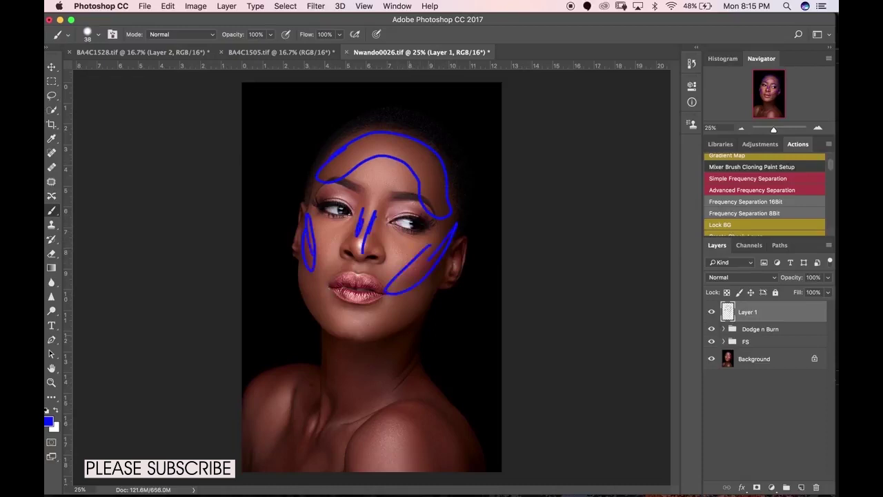
{"action": "mouse_move", "coordinate": [404, 317]}
{"action": "left_mouse_down"}
{"action": "mouse_move", "coordinate": [321, 308]}
{"action": "mouse_move", "coordinate": [330, 342]}
{"action": "left_mouse_up"}
{"action": "left_click_drag", "start_coordinate": [346, 470], "coordinate": [434, 459]}
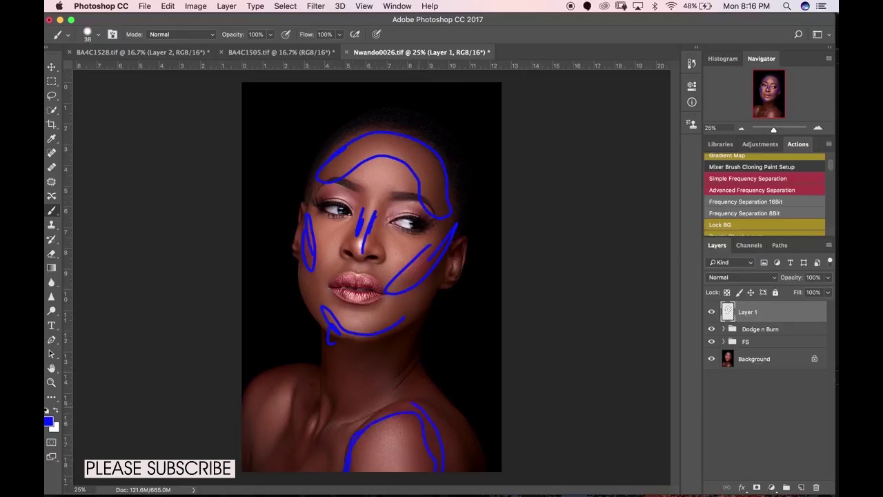
Step: Delete the marking layer and expand the Dodge n Burn group to check the blend modes of its Dodge and Burn layers
{"action": "key", "text": "BackSpace"}
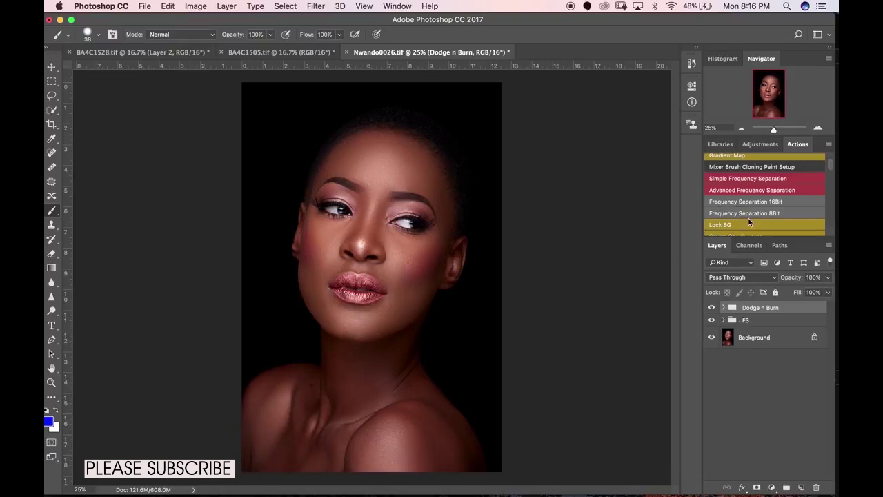
{"action": "left_click", "coordinate": [723, 307]}
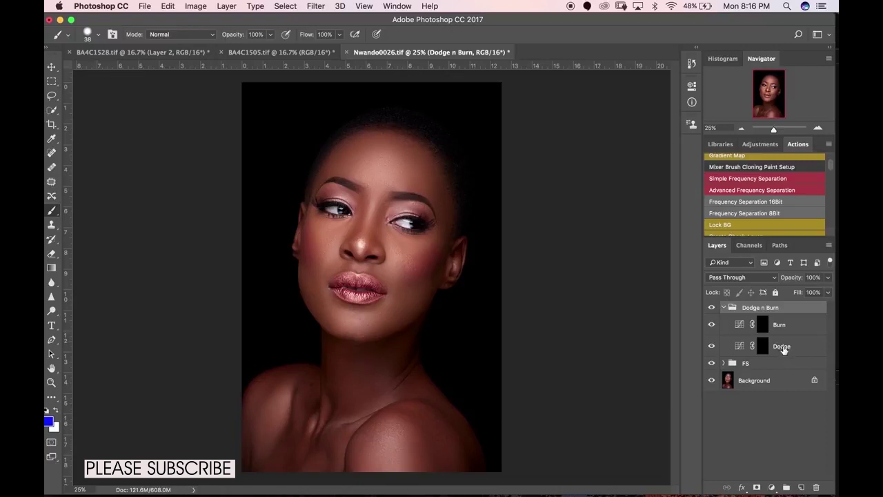
{"action": "left_click", "coordinate": [763, 345]}
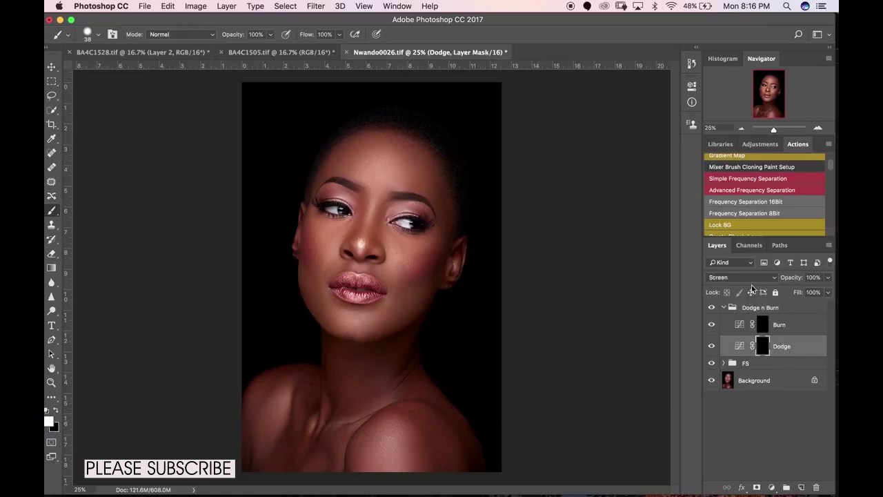
{"action": "left_click", "coordinate": [772, 330]}
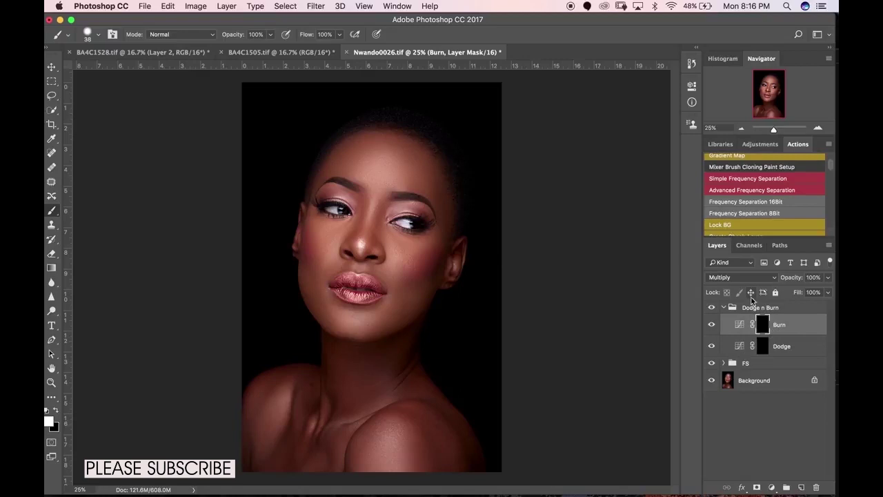
Step: Set the regular Brush tool to 0% hardness and a size of 70 px
{"action": "right_click", "coordinate": [53, 209]}
{"action": "left_click", "coordinate": [81, 211]}
{"action": "left_click", "coordinate": [98, 35]}
{"action": "left_click_drag", "start_coordinate": [139, 95], "coordinate": [72, 95]}
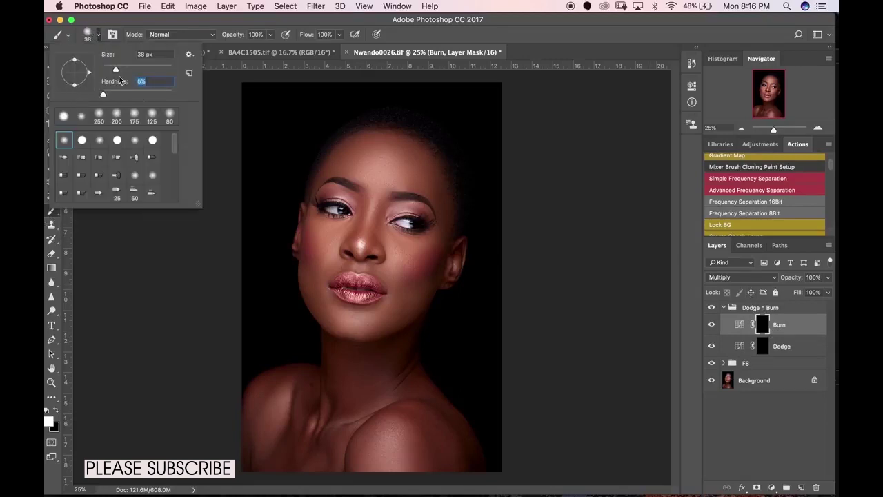
{"action": "left_click_drag", "start_coordinate": [119, 70], "coordinate": [129, 71]}
{"action": "left_click", "coordinate": [416, 41]}
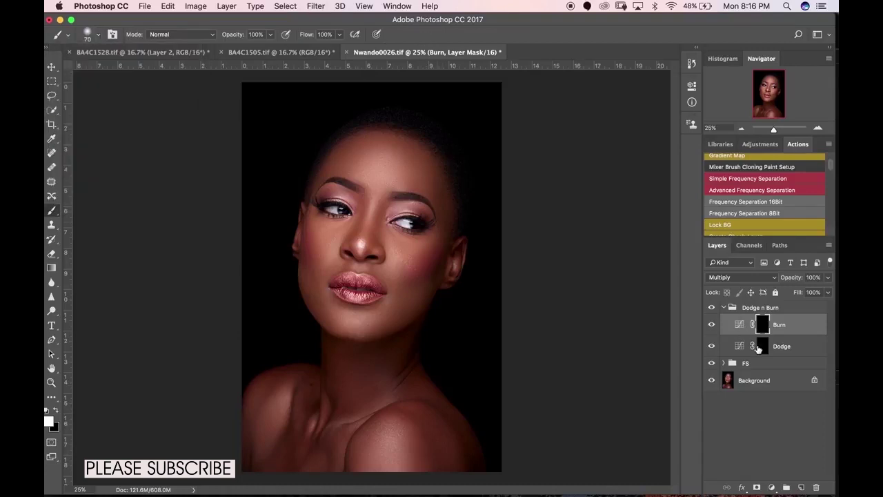
Step: Add a Black & White adjustment layer above the Burn layer and lower its Reds to -30
{"action": "left_click", "coordinate": [760, 347]}
{"action": "left_click", "coordinate": [743, 309]}
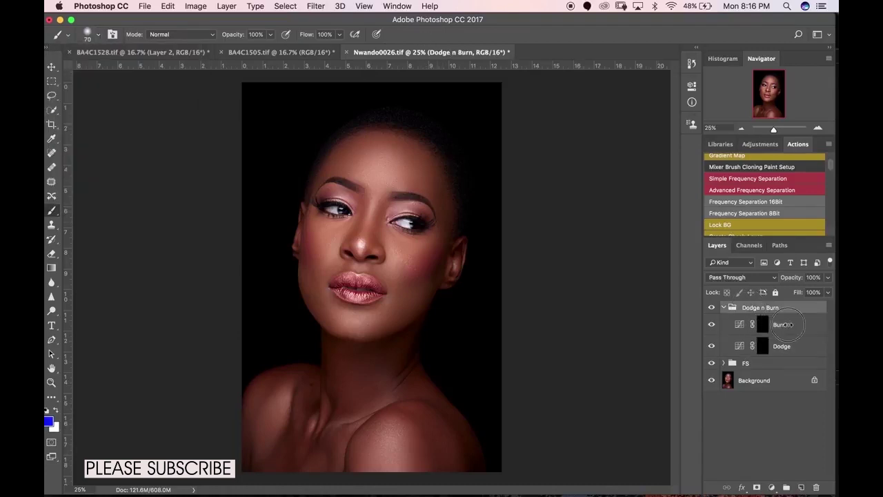
{"action": "left_click", "coordinate": [777, 327]}
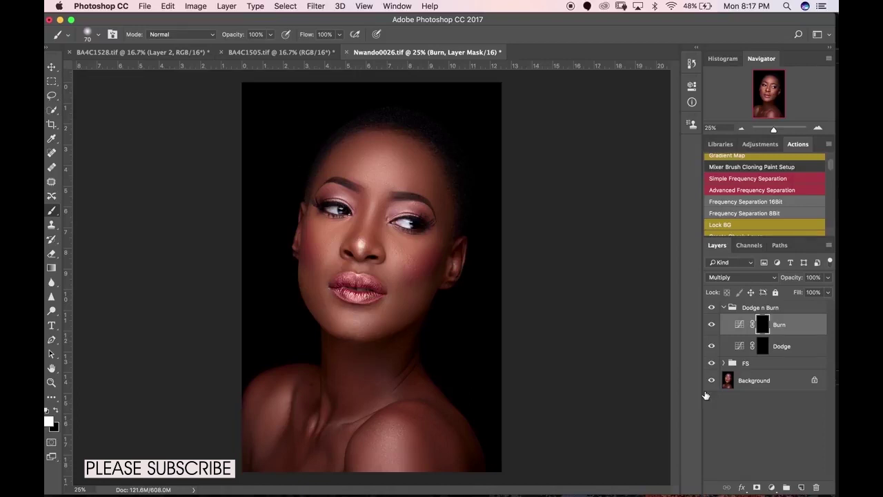
{"action": "left_click", "coordinate": [772, 487]}
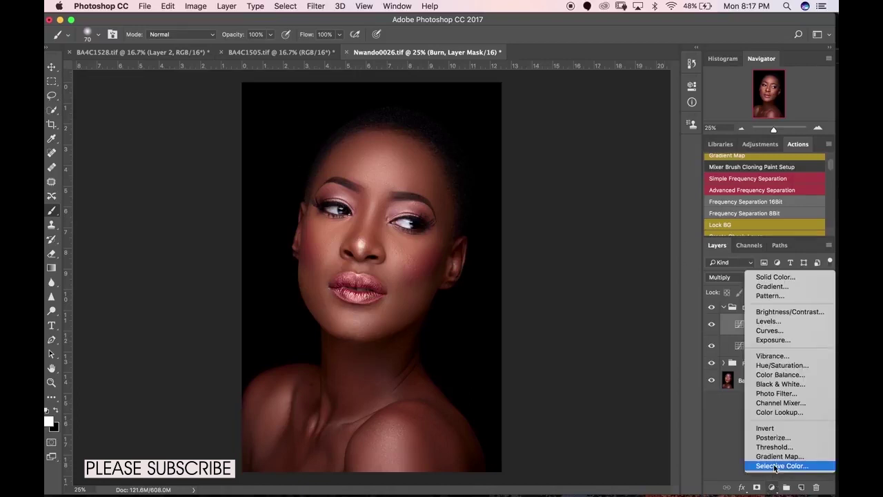
{"action": "left_click", "coordinate": [780, 384]}
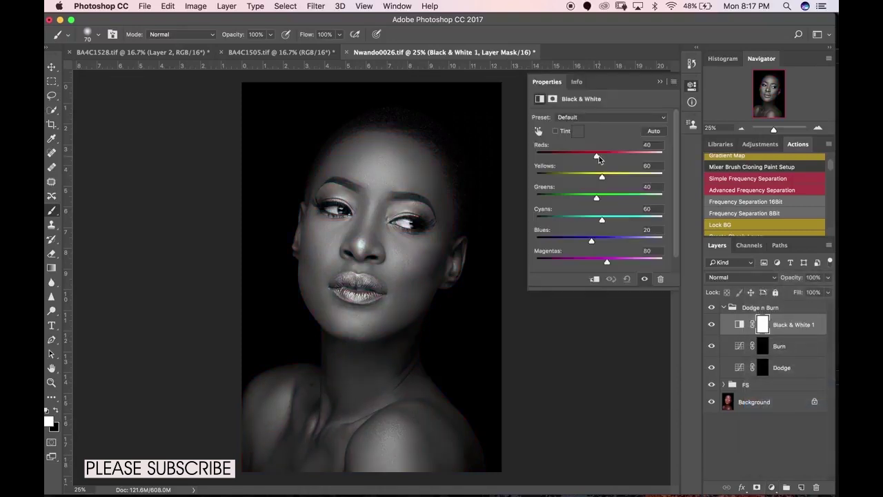
{"action": "left_click_drag", "start_coordinate": [597, 157], "coordinate": [579, 155]}
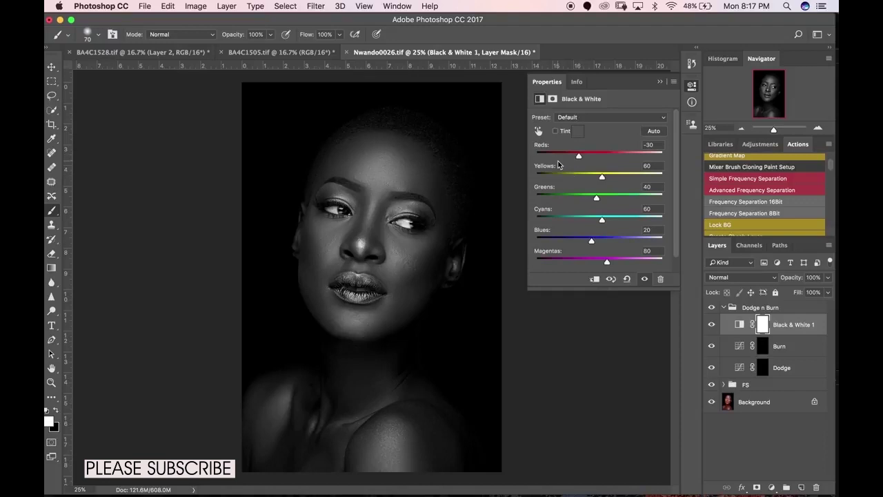
{"action": "left_click", "coordinate": [659, 82]}
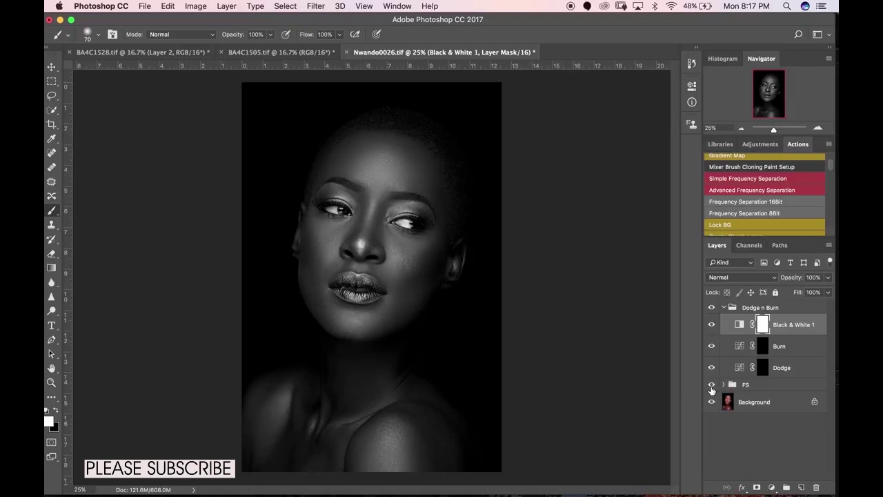
Step: Compare the image with the FS group hidden and shown, and review the Black & White layer's settings
{"action": "left_click", "coordinate": [711, 384]}
{"action": "left_click", "coordinate": [712, 387]}
{"action": "left_click", "coordinate": [713, 387]}
{"action": "left_click", "coordinate": [712, 387]}
{"action": "double_click", "coordinate": [739, 324]}
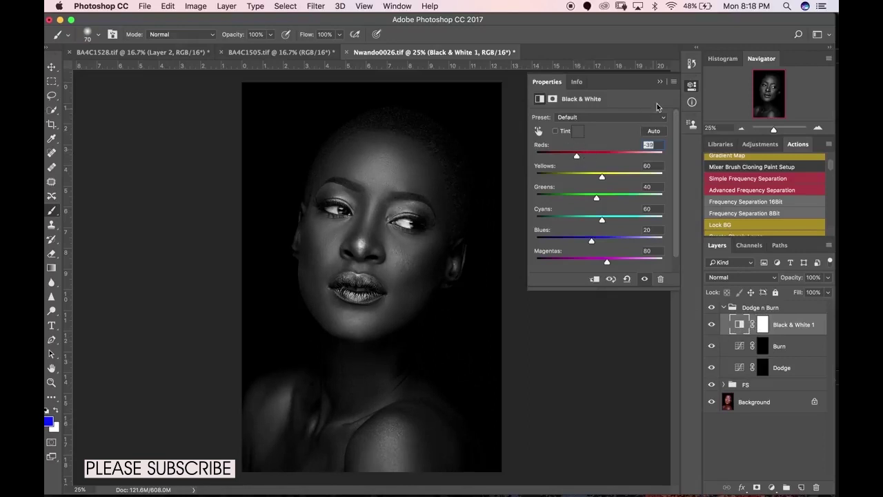
{"action": "left_click", "coordinate": [666, 81]}
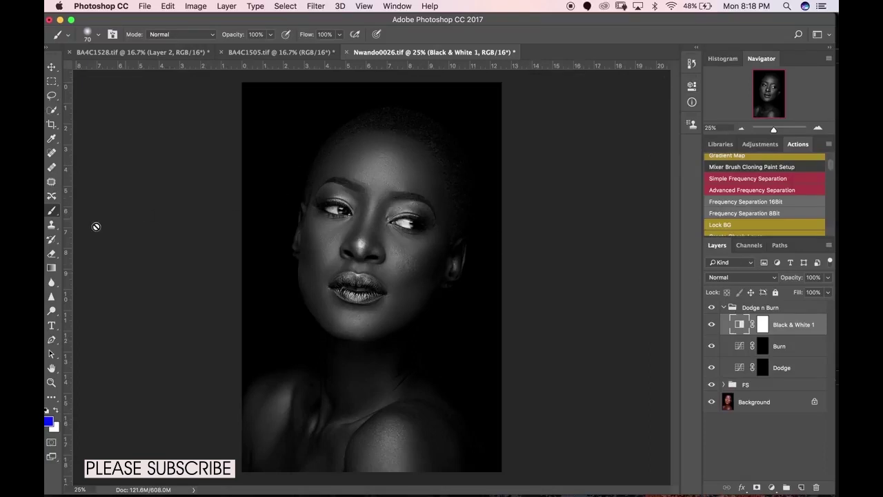
Step: Make white the foreground colour, set brush opacity and flow to 12%, and target the Dodge layer's mask
{"action": "left_click", "coordinate": [47, 410]}
{"action": "left_click", "coordinate": [56, 411]}
{"action": "left_click", "coordinate": [264, 34]}
{"action": "type", "text": "12"}
{"action": "key", "text": "Tab"}
{"action": "type", "text": "12"}
{"action": "left_click", "coordinate": [763, 368]}
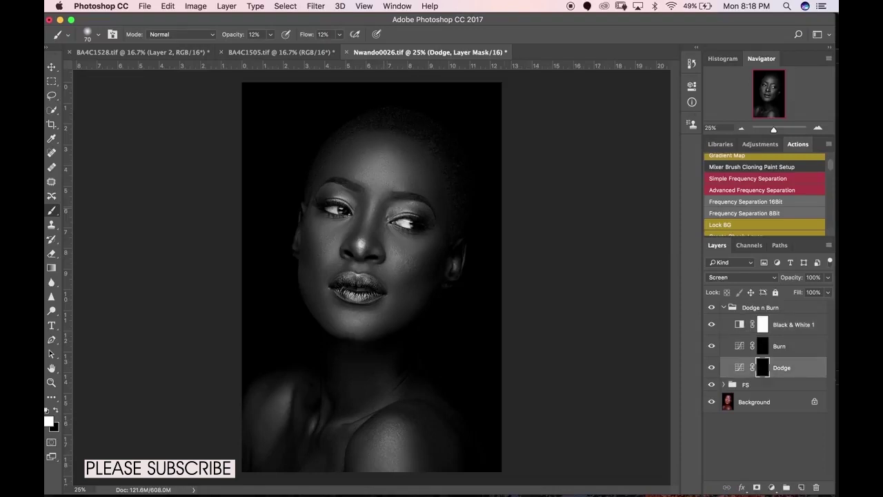
Step: Lighten the centre of the forehead on the Dodge mask with a soft brush enlarged to 700 px
{"action": "key", "text": "]"}
{"action": "key", "text": "]"}
{"action": "key", "text": "]"}
{"action": "key", "text": "]"}
{"action": "key", "text": "]"}
{"action": "key", "text": "]"}
{"action": "key", "text": "]"}
{"action": "key", "text": "]"}
{"action": "key", "text": "]"}
{"action": "key", "text": "]"}
{"action": "key", "text": "]"}
{"action": "key", "text": "]"}
{"action": "key", "text": "]"}
{"action": "key", "text": "]"}
{"action": "key", "text": "super+space"}
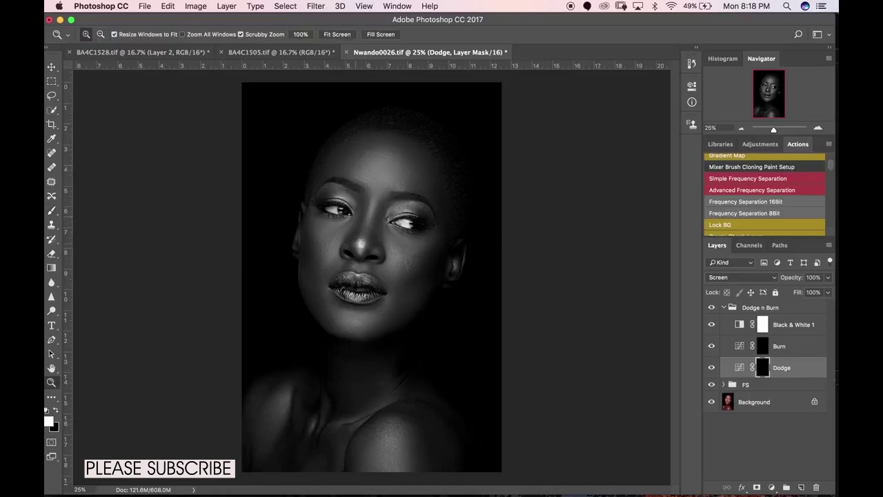
{"action": "left_click", "coordinate": [366, 214], "text": "super"}
{"action": "left_click", "coordinate": [381, 193], "text": "super"}
{"action": "scroll", "coordinate": [387, 189], "scroll_direction": "up", "scroll_amount": 3}
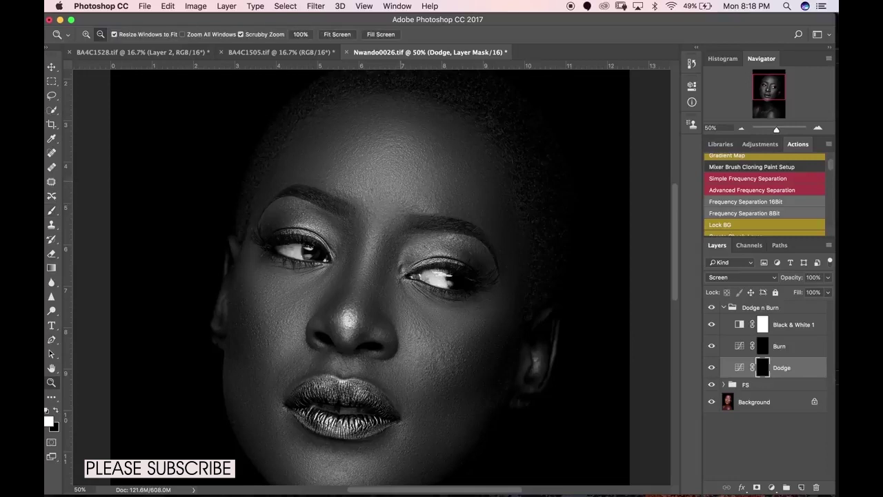
{"action": "left_click", "coordinate": [404, 183], "text": "alt"}
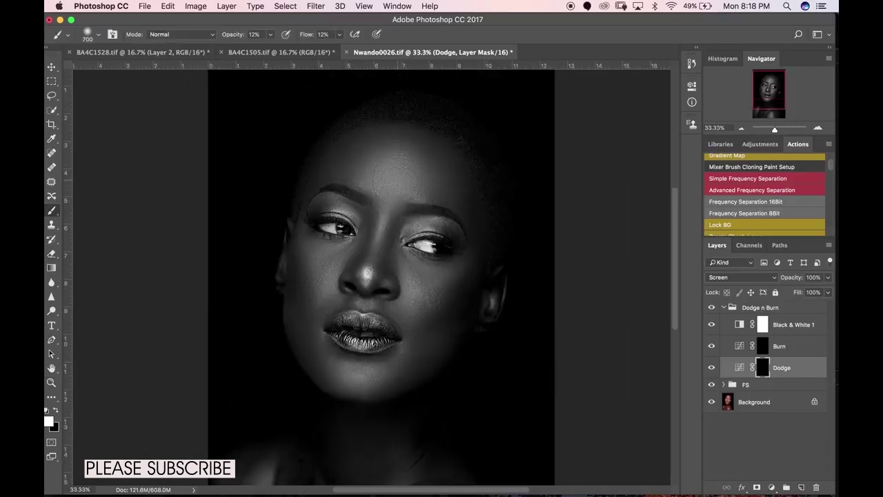
{"action": "mouse_move", "coordinate": [390, 179]}
{"action": "left_mouse_down"}
{"action": "mouse_move", "coordinate": [383, 167]}
{"action": "mouse_move", "coordinate": [409, 178]}
{"action": "left_mouse_up"}
{"action": "key", "text": "bracketleft"}
{"action": "key", "text": "bracketleft"}
{"action": "key", "text": "bracketleft"}
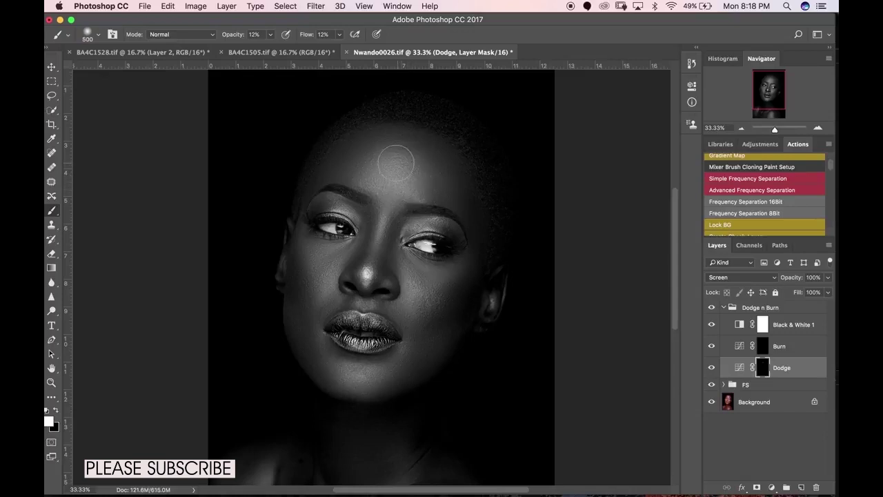
Step: Lighten the cheek below the eye on the image's left side, reducing the brush to 300 px for the under-eye area
{"action": "key", "text": "bracketright"}
{"action": "key", "text": "bracketright"}
{"action": "key", "text": "bracketright"}
{"action": "key", "text": "bracketleft"}
{"action": "mouse_move", "coordinate": [327, 268]}
{"action": "left_mouse_down"}
{"action": "mouse_move", "coordinate": [330, 290]}
{"action": "mouse_move", "coordinate": [317, 282]}
{"action": "mouse_move", "coordinate": [333, 261]}
{"action": "left_mouse_up"}
{"action": "key", "text": "bracketleft"}
{"action": "key", "text": "bracketleft"}
{"action": "key", "text": "bracketleft"}
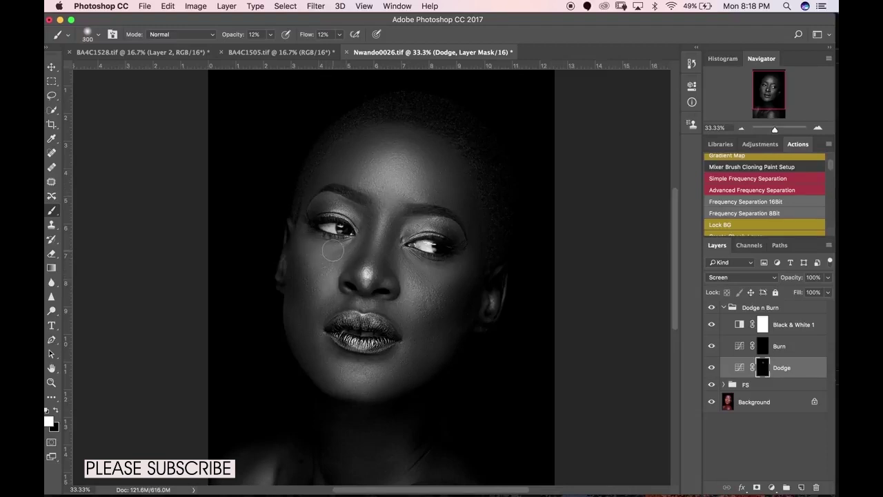
Step: Lighten the opposite under-eye and cheek on the Dodge mask, resizing the brush to fit each area and ending at 400 px
{"action": "key", "text": "bracketright"}
{"action": "key", "text": "bracketright"}
{"action": "key", "text": "bracketleft"}
{"action": "key", "text": "bracketright"}
{"action": "key", "text": "bracketright"}
{"action": "key", "text": "bracketright"}
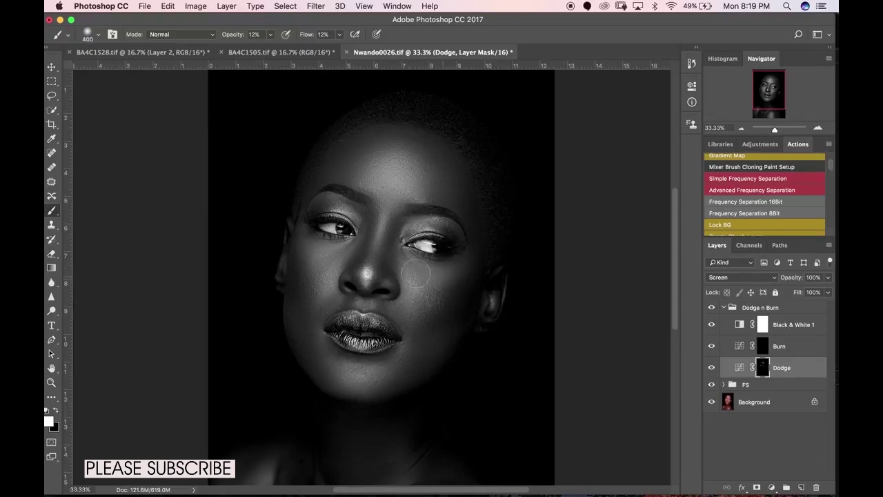
{"action": "key", "text": "bracketleft"}
{"action": "key", "text": "bracketleft"}
{"action": "key", "text": "bracketleft"}
{"action": "key", "text": "bracketleft"}
{"action": "key", "text": "bracketleft"}
{"action": "key", "text": "bracketright"}
{"action": "key", "text": "bracketright"}
{"action": "key", "text": "bracketright"}
{"action": "key", "text": "bracketright"}
{"action": "key", "text": "bracketright"}
{"action": "key", "text": "bracketright"}
{"action": "key", "text": "bracketright"}
Step: Check the dodging in colour by hiding and reshowing the Black & White layer, and reduce the brush to 300 px
{"action": "left_click", "coordinate": [712, 325]}
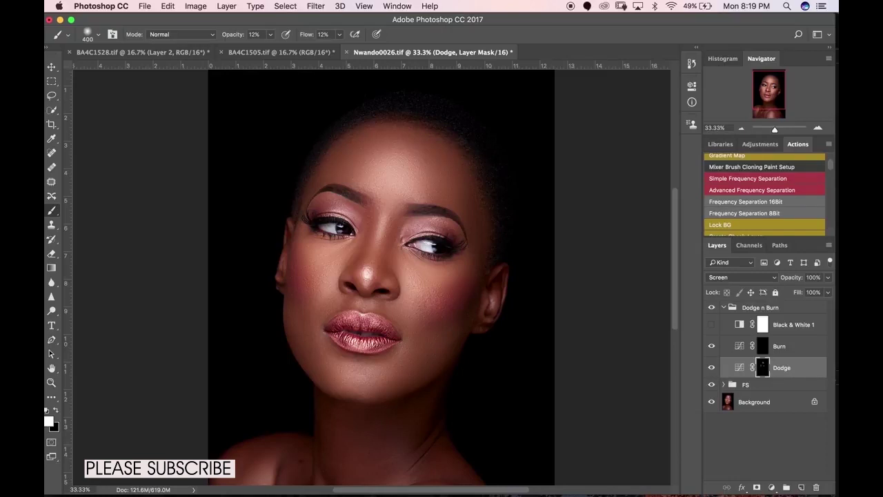
{"action": "left_click", "coordinate": [711, 324]}
{"action": "key", "text": "bracketleft"}
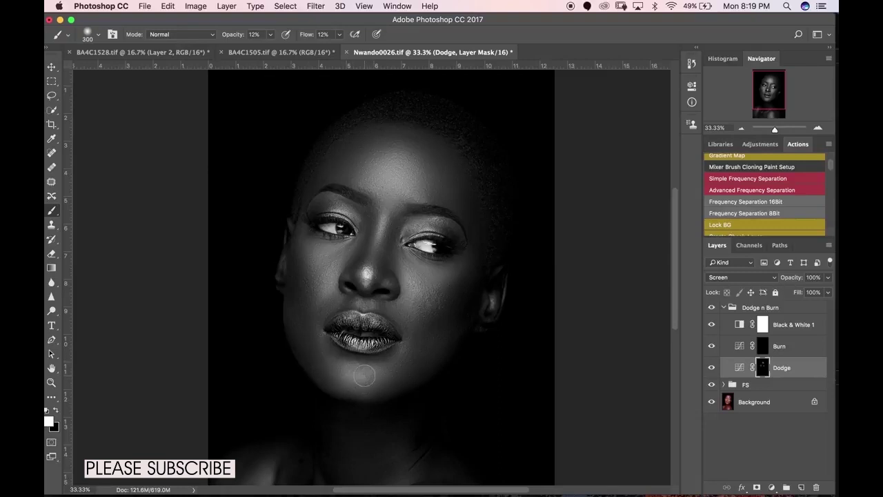
Step: Lighten the chin below the lower lip on the Dodge mask and enlarge the brush to 500 px
{"action": "mouse_move", "coordinate": [369, 374]}
{"action": "left_mouse_down"}
{"action": "mouse_move", "coordinate": [338, 371]}
{"action": "mouse_move", "coordinate": [393, 376]}
{"action": "left_mouse_up"}
{"action": "key", "text": "bracketleft"}
{"action": "key", "text": "bracketright"}
{"action": "key", "text": "bracketright"}
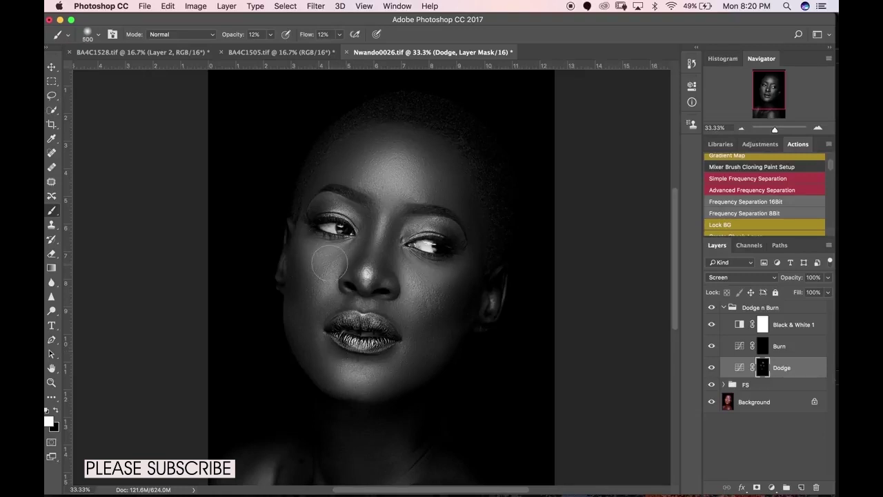
Step: Refine the highlights in the middle of the face on the Dodge mask, using a brush smaller than 500 px
{"action": "key", "text": "bracketleft"}
{"action": "key", "text": "bracketleft"}
{"action": "key", "text": "bracketleft"}
{"action": "key", "text": "bracketleft"}
{"action": "key", "text": "bracketleft"}
{"action": "key", "text": "bracketright"}
{"action": "key", "text": "bracketright"}
Step: Lighten the fine highlights around the nose and lips on the Dodge mask with a small brush of about 80 to 90 px
{"action": "left_click", "coordinate": [363, 293]}
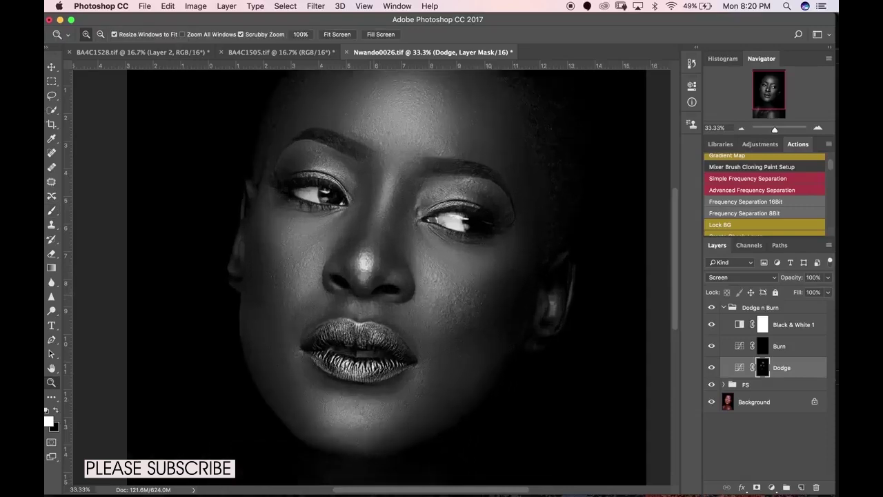
{"action": "key", "text": "bracketleft"}
{"action": "key", "text": "bracketleft"}
{"action": "key", "text": "bracketleft"}
{"action": "key", "text": "bracketleft"}
{"action": "key", "text": "bracketleft"}
{"action": "key", "text": "bracketleft"}
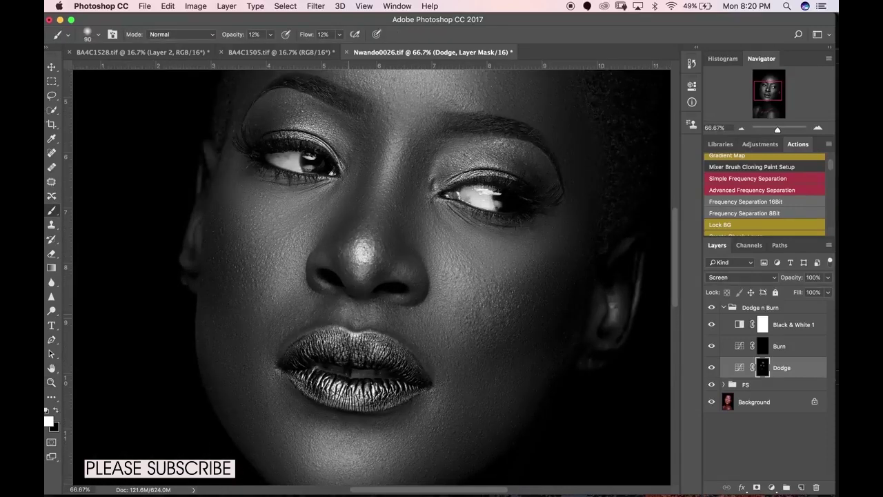
{"action": "key", "text": "bracketright"}
{"action": "key", "text": "bracketleft"}
{"action": "key", "text": "bracketleft"}
{"action": "key", "text": "bracketleft"}
{"action": "key", "text": "bracketright"}
{"action": "key", "text": "bracketright"}
{"action": "key", "text": "bracketleft"}
{"action": "key", "text": "bracketleft"}
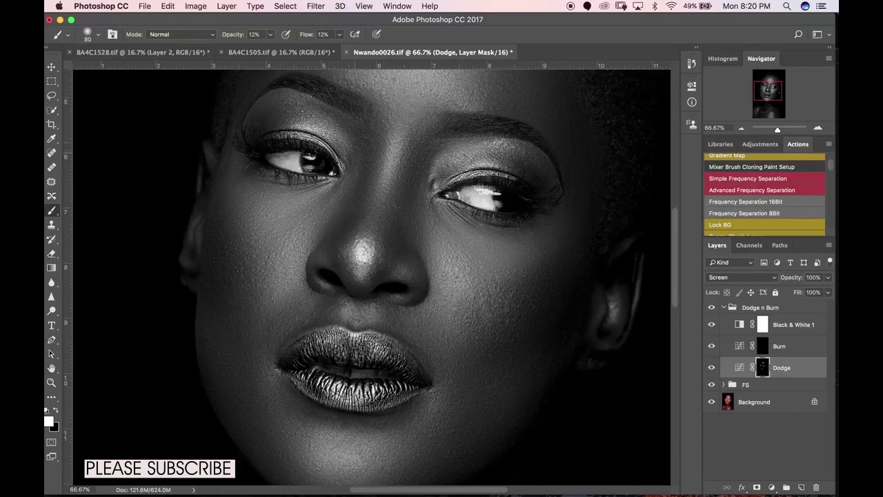
Step: Hide the Black & White layer and compare the whole portrait in colour with the Dodge layer off and on
{"action": "key", "text": "z"}
{"action": "left_click_drag", "start_coordinate": [455, 230], "coordinate": [372, 230]}
{"action": "left_click", "coordinate": [712, 324]}
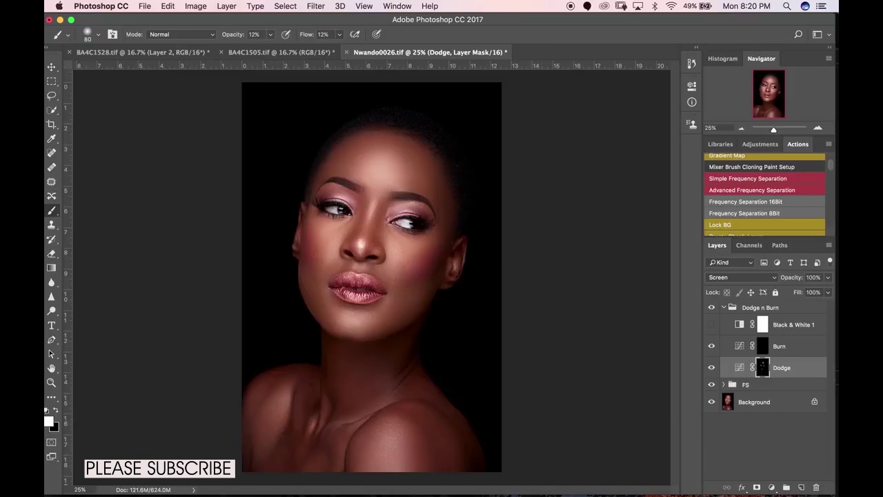
{"action": "left_click", "coordinate": [712, 367]}
{"action": "left_click", "coordinate": [712, 368]}
{"action": "left_click", "coordinate": [711, 367]}
{"action": "left_click", "coordinate": [712, 367]}
Step: Continue lightening the portrait on the Dodge mask with a larger brush ending at 300 px, checking it in black and white and in colour
{"action": "key", "text": "bracketright"}
{"action": "key", "text": "bracketright"}
{"action": "key", "text": "bracketright"}
{"action": "key", "text": "bracketright"}
{"action": "key", "text": "bracketright"}
{"action": "key", "text": "bracketright"}
{"action": "key", "text": "bracketright"}
{"action": "key", "text": "bracketright"}
{"action": "key", "text": "bracketright"}
{"action": "left_click", "coordinate": [711, 325]}
{"action": "key", "text": "bracketleft"}
{"action": "key", "text": "bracketleft"}
{"action": "key", "text": "bracketleft"}
{"action": "left_click", "coordinate": [712, 325]}
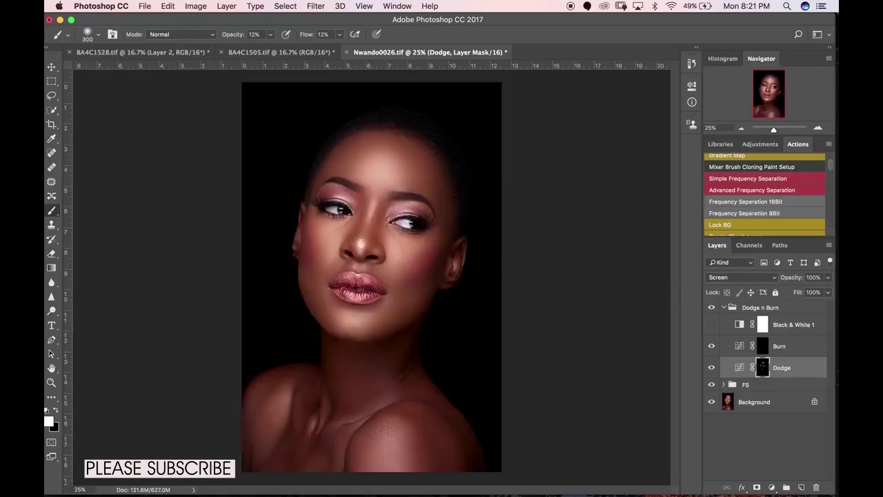
Step: Extend the dodging to the shoulders and chest with the Black & White layer shown, resizing the brush and ending at 300 px
{"action": "left_click", "coordinate": [712, 324]}
{"action": "left_click", "coordinate": [712, 324]}
{"action": "key", "text": "bracketright"}
{"action": "key", "text": "bracketright"}
{"action": "left_click", "coordinate": [712, 324]}
{"action": "key", "text": "bracketleft"}
{"action": "key", "text": "bracketleft"}
{"action": "key", "text": "bracketleft"}
{"action": "key", "text": "bracketright"}
{"action": "key", "text": "bracketright"}
{"action": "key", "text": "bracketright"}
{"action": "key", "text": "bracketright"}
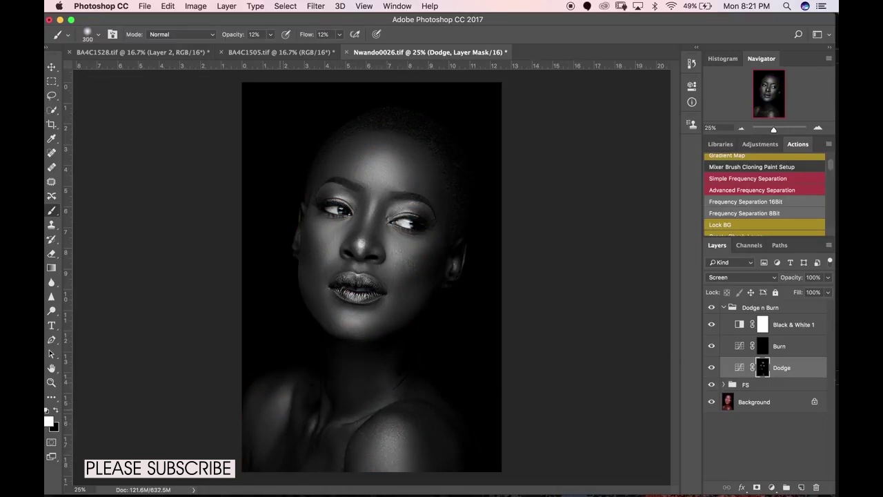
Step: Lighten the front shoulder on the Dodge mask, resizing the brush to end at 400 px, and hide the Black & White layer
{"action": "key", "text": "bracketleft"}
{"action": "key", "text": "bracketleft"}
{"action": "key", "text": "bracketleft"}
{"action": "key", "text": "bracketleft"}
{"action": "key", "text": "bracketright"}
{"action": "key", "text": "bracketright"}
{"action": "key", "text": "bracketright"}
{"action": "key", "text": "bracketright"}
{"action": "key", "text": "bracketright"}
{"action": "mouse_move", "coordinate": [433, 398]}
{"action": "left_mouse_down"}
{"action": "mouse_move", "coordinate": [435, 461]}
{"action": "mouse_move", "coordinate": [433, 442]}
{"action": "left_mouse_up"}
{"action": "key", "text": "bracketleft"}
{"action": "left_click", "coordinate": [711, 325]}
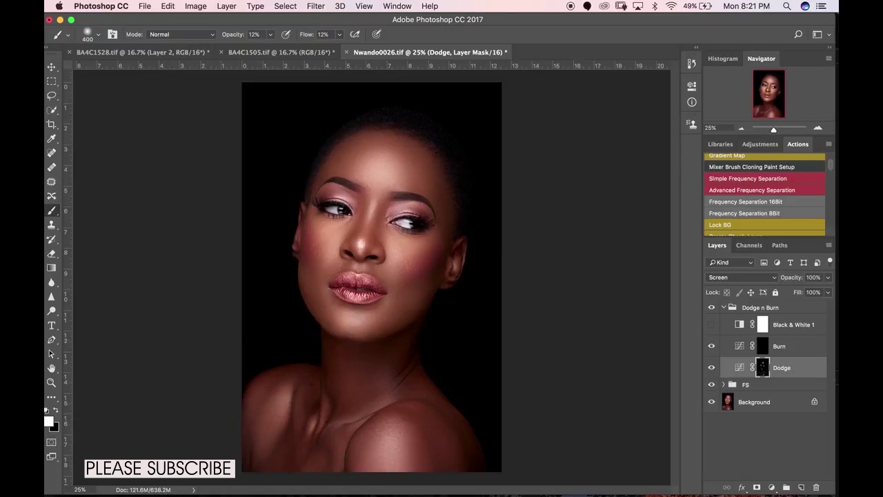
Step: Lighten the lip highlights in close-up on the Dodge mask with a very small brush, ending at 35 px
{"action": "key", "text": "z"}
{"action": "left_click_drag", "start_coordinate": [339, 287], "coordinate": [356, 287]}
{"action": "key", "text": "b"}
{"action": "left_click_drag", "start_coordinate": [433, 288], "coordinate": [431, 332]}
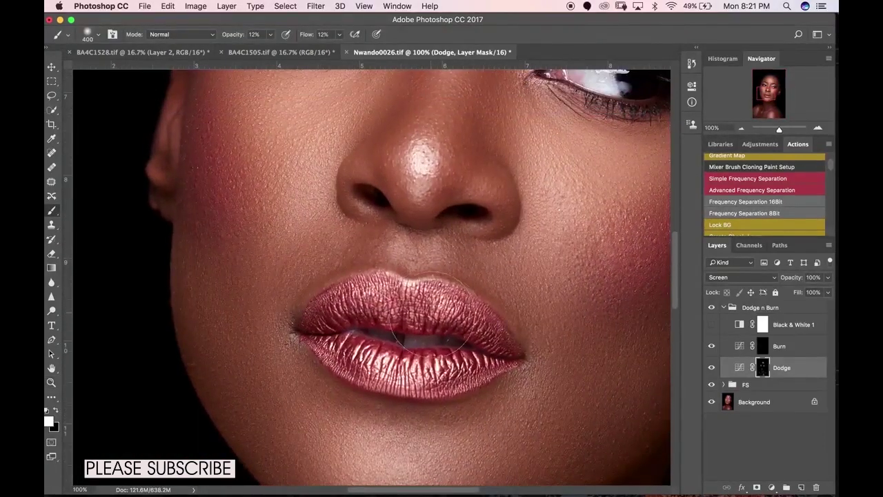
{"action": "key", "text": "["}
{"action": "key", "text": "["}
{"action": "key", "text": "["}
{"action": "key", "text": "["}
{"action": "key", "text": "["}
{"action": "key", "text": "["}
{"action": "key", "text": "["}
{"action": "key", "text": "["}
{"action": "key", "text": "["}
{"action": "key", "text": "["}
{"action": "key", "text": "["}
{"action": "key", "text": "["}
{"action": "key", "text": "["}
{"action": "key", "text": "["}
{"action": "key", "text": "["}
{"action": "key", "text": "bracketleft"}
{"action": "key", "text": "bracketright"}
{"action": "key", "text": "bracketright"}
{"action": "key", "text": "bracketleft"}
{"action": "key", "text": "bracketright"}
{"action": "key", "text": "bracketleft"}
{"action": "key", "text": "bracketleft"}
{"action": "key", "text": "bracketright"}
{"action": "key", "text": "bracketright"}
{"action": "key", "text": "bracketright"}
Step: Compare the whole portrait in colour with the Dodge layer repeatedly hidden and reshown
{"action": "key", "text": "super+0"}
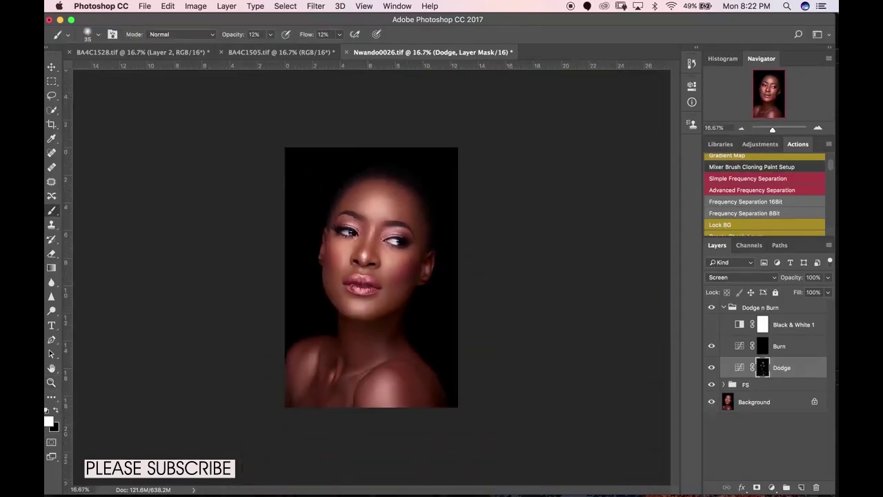
{"action": "key", "text": "super+plus"}
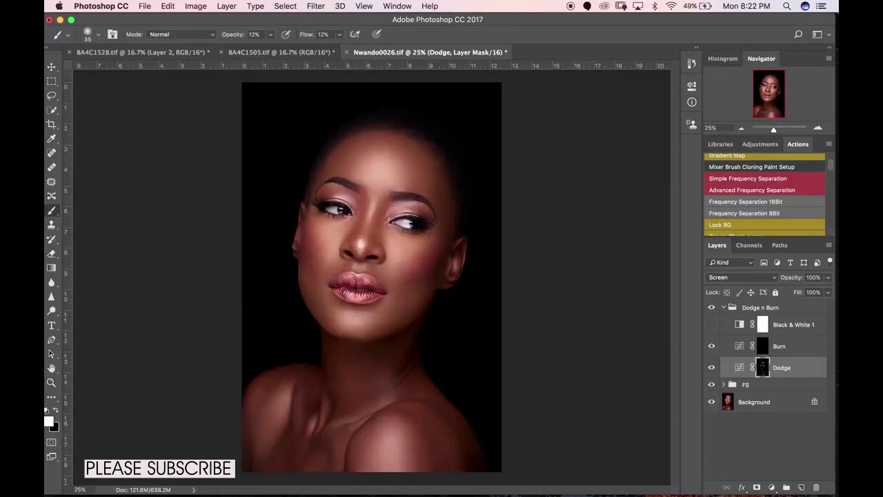
{"action": "key", "text": "super+comma"}
{"action": "key", "text": "super+comma"}
{"action": "key", "text": "super+comma"}
{"action": "key", "text": "super+comma"}
{"action": "key", "text": "super+comma"}
{"action": "key", "text": "super+comma"}
{"action": "key", "text": "super+comma"}
{"action": "key", "text": "super+comma"}
{"action": "key", "text": "super+comma"}
{"action": "key", "text": "super+comma"}
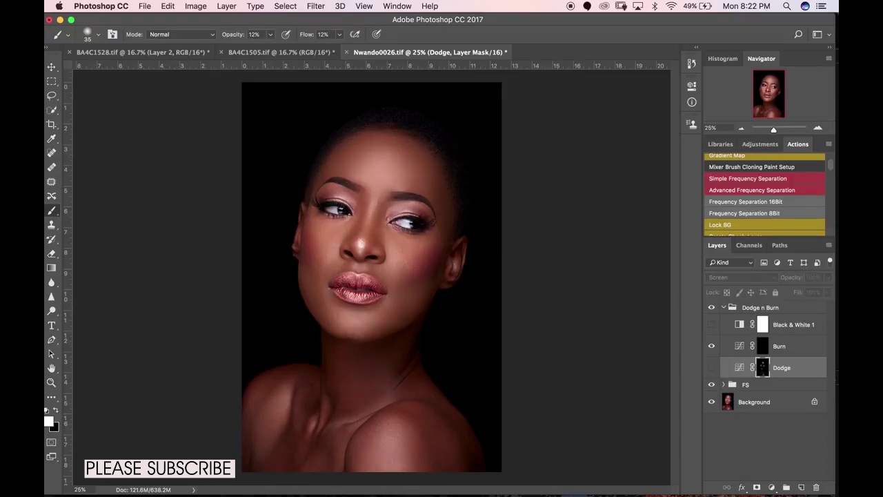
{"action": "key", "text": "super+comma"}
{"action": "key", "text": "super+comma"}
Step: Refine the dodging across the portrait in colour, enlarging the brush to 500 px for broad areas and reducing it to 250 px for smaller ones
{"action": "key", "text": "]"}
{"action": "key", "text": "]"}
{"action": "key", "text": "bracketright"}
{"action": "key", "text": "bracketright"}
{"action": "key", "text": "bracketright"}
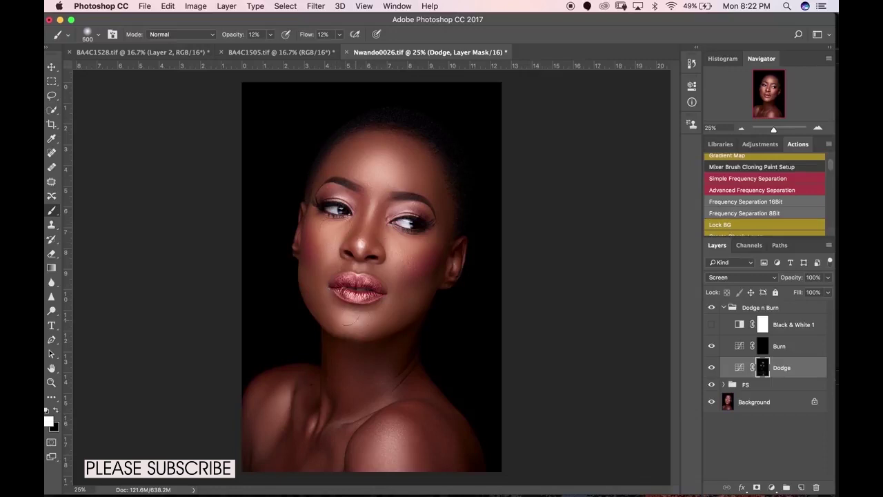
{"action": "key", "text": "bracketright"}
{"action": "key", "text": "bracketleft"}
{"action": "key", "text": "bracketleft"}
{"action": "key", "text": "bracketleft"}
{"action": "key", "text": "bracketleft"}
{"action": "key", "text": "bracketleft"}
{"action": "key", "text": "bracketleft"}
{"action": "key", "text": "bracketleft"}
{"action": "key", "text": "bracketright"}
{"action": "key", "text": "bracketright"}
{"action": "key", "text": "bracketright"}
{"action": "key", "text": "bracketleft"}
{"action": "key", "text": "bracketleft"}
{"action": "key", "text": "bracketleft"}
{"action": "key", "text": "bracketleft"}
{"action": "key", "text": "bracketright"}
{"action": "key", "text": "bracketright"}
{"action": "key", "text": "bracketright"}
Step: Show the Black & White layer, enlarge the brush to 300 px, and compare the tones with the Dodge layer hidden and reshown
{"action": "left_click", "coordinate": [712, 325]}
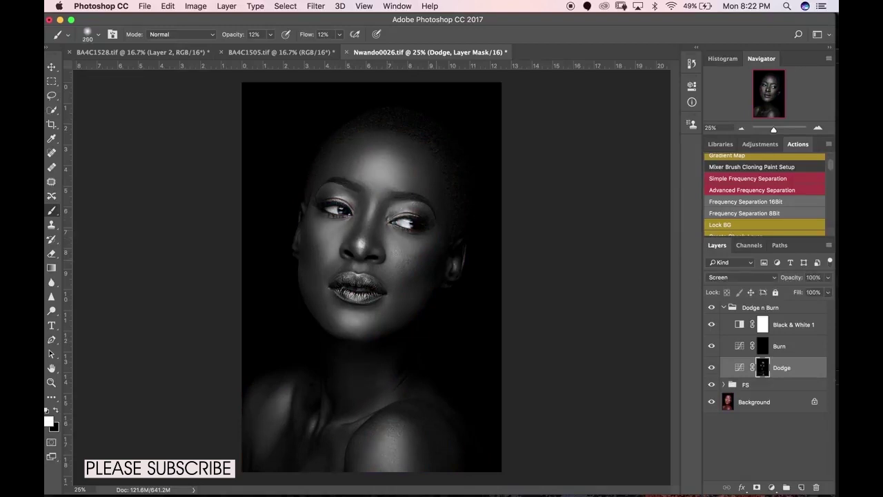
{"action": "key", "text": "bracketright"}
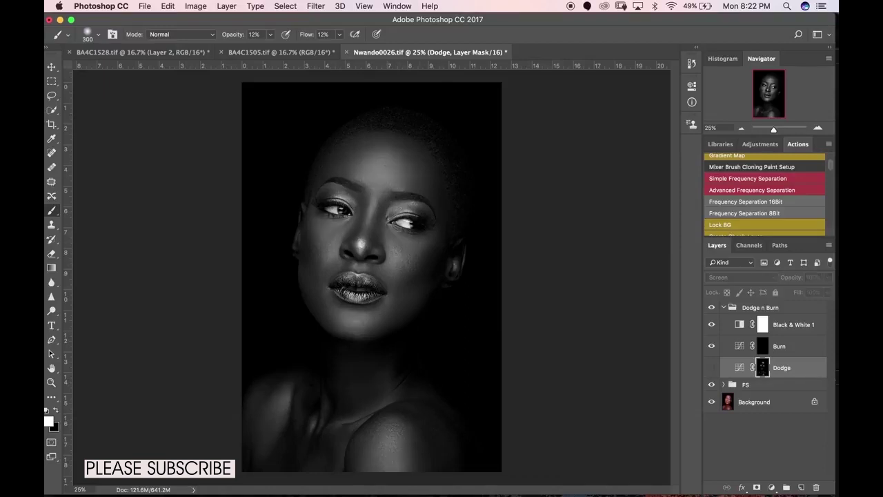
{"action": "key", "text": "super+comma"}
{"action": "key", "text": "super+comma"}
{"action": "key", "text": "super+comma"}
{"action": "key", "text": "super+comma"}
{"action": "key", "text": "super+comma"}
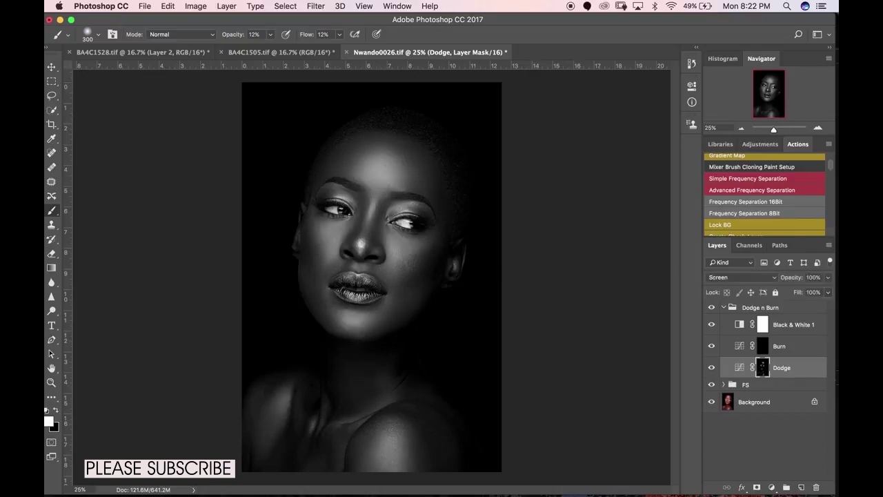
{"action": "key", "text": "super+comma"}
Step: Set the brush to 20% opacity and 20% flow for close-up dodging on the lips
{"action": "key", "text": "z"}
{"action": "left_click_drag", "start_coordinate": [331, 283], "coordinate": [414, 283]}
{"action": "left_click", "coordinate": [339, 302]}
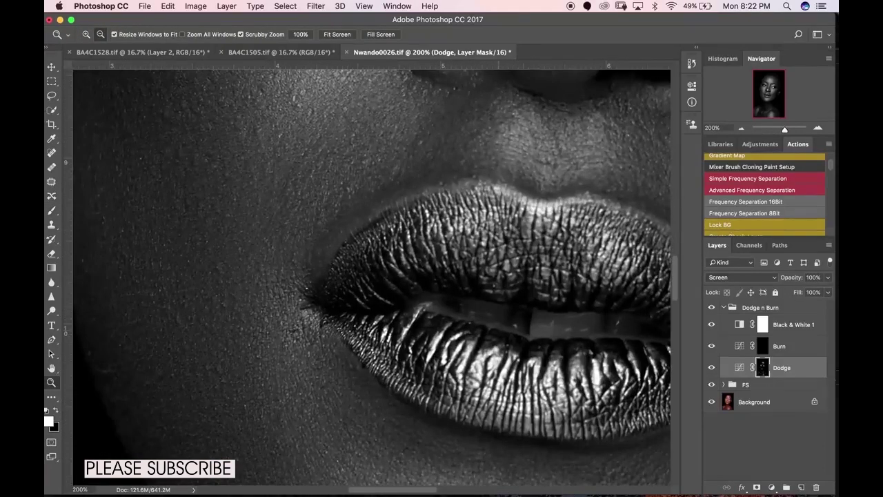
{"action": "left_click", "coordinate": [535, 326], "text": "alt"}
{"action": "key", "text": "b"}
{"action": "left_click_drag", "start_coordinate": [556, 314], "coordinate": [480, 307]}
{"action": "key", "text": "Return"}
{"action": "type", "text": "20"}
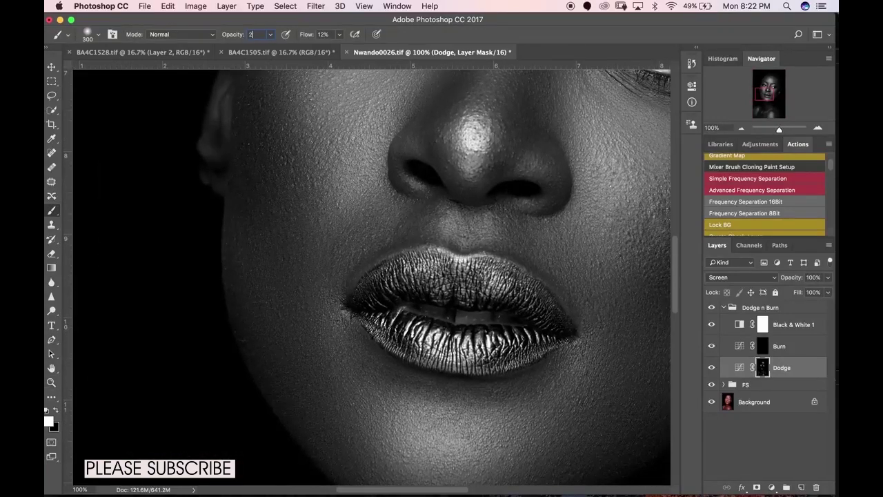
{"action": "key", "text": "Tab"}
{"action": "type", "text": "20"}
{"action": "key", "text": "Return"}
Step: Lighten fine lip highlights on the Dodge mask with the brush reduced to 10 px
{"action": "key", "text": "bracketleft"}
{"action": "key", "text": "bracketleft"}
{"action": "key", "text": "bracketleft"}
{"action": "key", "text": "bracketleft"}
{"action": "key", "text": "bracketleft"}
{"action": "key", "text": "bracketleft"}
{"action": "key", "text": "bracketleft"}
{"action": "key", "text": "bracketleft"}
{"action": "key", "text": "bracketleft"}
{"action": "key", "text": "bracketleft"}
{"action": "key", "text": "bracketleft"}
{"action": "key", "text": "bracketleft"}
{"action": "key", "text": "bracketleft"}
{"action": "key", "text": "bracketleft"}
{"action": "key", "text": "bracketleft"}
{"action": "key", "text": "bracketleft"}
{"action": "key", "text": "bracketright"}
{"action": "key", "text": "bracketright"}
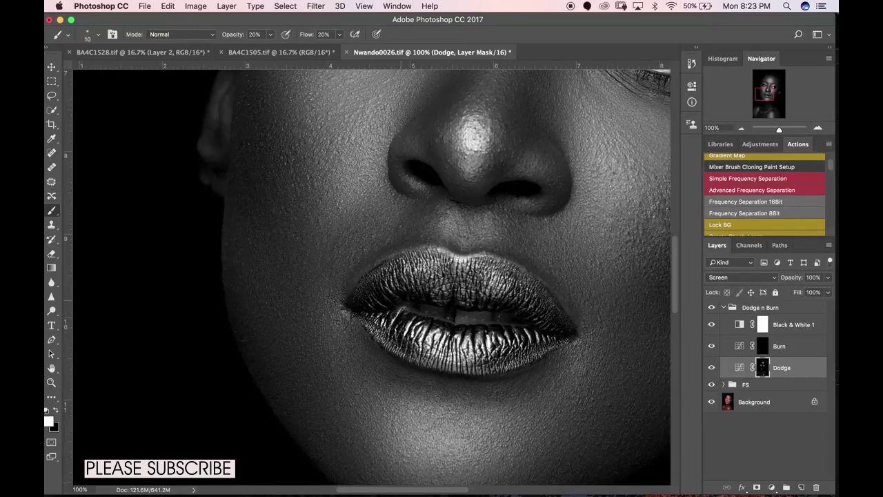
{"action": "key", "text": "]"}
{"action": "key", "text": "bracketleft"}
{"action": "key", "text": "z"}
{"action": "left_click", "coordinate": [490, 266], "text": "alt"}
{"action": "left_click", "coordinate": [490, 266], "text": "alt"}
{"action": "left_click", "coordinate": [491, 266], "text": "alt"}
{"action": "left_click", "coordinate": [491, 265], "text": "alt"}
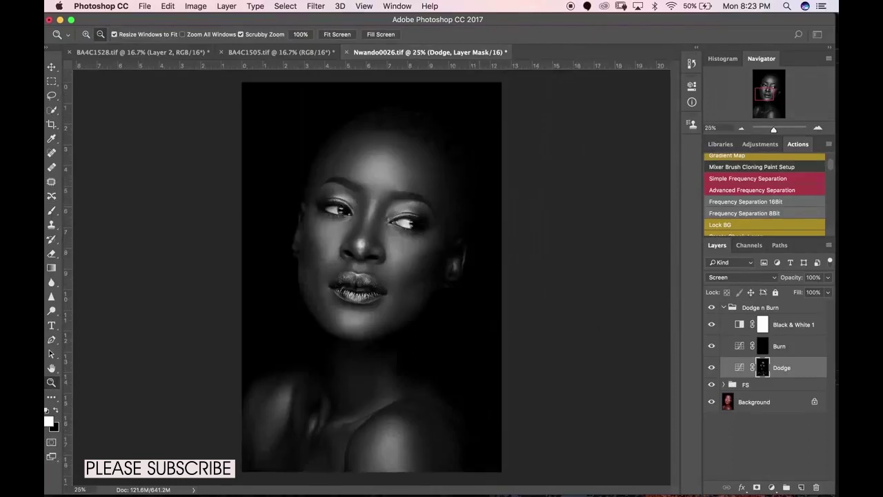
{"action": "key", "text": "b"}
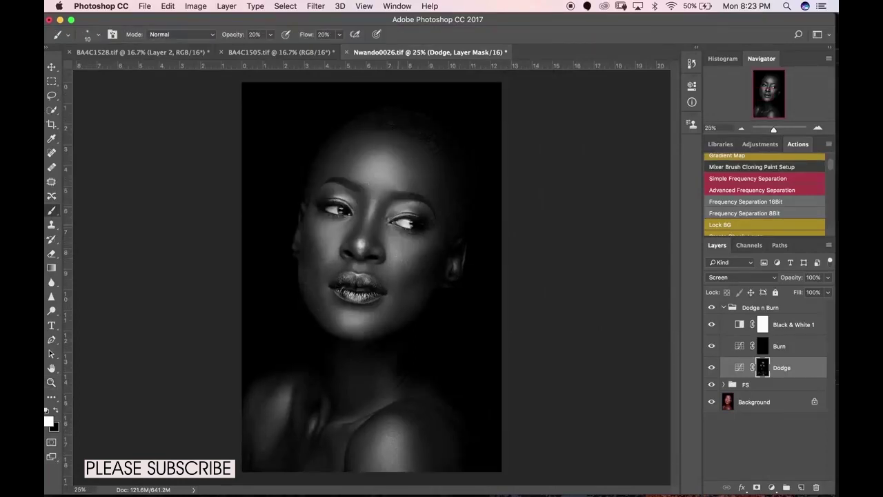
Step: Set the brush to 12% opacity and 12% flow for dodging the face in close-up
{"action": "key", "text": "z"}
{"action": "left_click", "coordinate": [387, 200]}
{"action": "left_click", "coordinate": [387, 200]}
{"action": "left_click", "coordinate": [387, 200]}
{"action": "left_click", "coordinate": [419, 234], "text": "alt"}
{"action": "left_click", "coordinate": [419, 234], "text": "alt"}
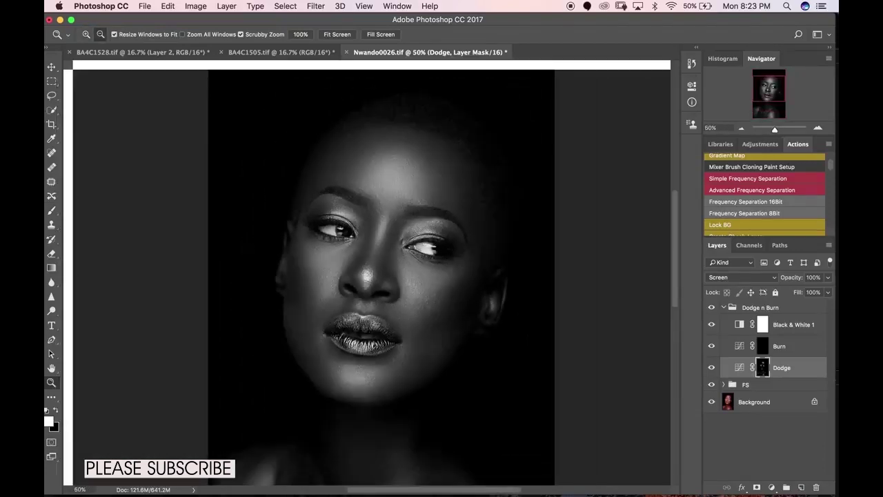
{"action": "left_click", "coordinate": [419, 234], "text": "alt"}
{"action": "left_click", "coordinate": [462, 261]}
{"action": "left_click", "coordinate": [462, 261]}
{"action": "left_click", "coordinate": [461, 261]}
{"action": "key", "text": "b"}
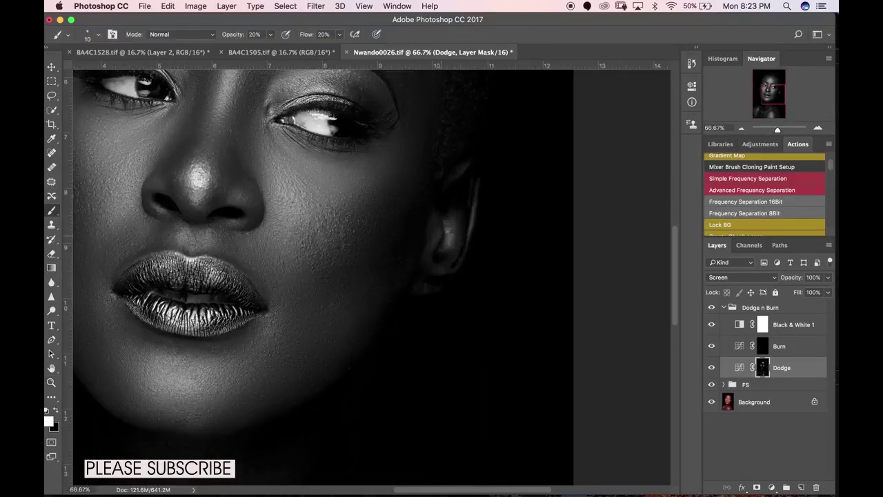
{"action": "left_click", "coordinate": [254, 35]}
{"action": "type", "text": "12"}
{"action": "key", "text": "Tab"}
{"action": "type", "text": "12"}
{"action": "key", "text": "Return"}
Step: Dodge small areas of the face on the Dodge mask, using the brush at 35 px and then 60 px
{"action": "key", "text": "bracketright"}
{"action": "key", "text": "bracketright"}
{"action": "key", "text": "bracketright"}
{"action": "key", "text": "bracketright"}
{"action": "key", "text": "bracketright"}
{"action": "key", "text": "bracketright"}
{"action": "key", "text": "bracketright"}
{"action": "key", "text": "bracketright"}
{"action": "key", "text": "bracketright"}
{"action": "key", "text": "bracketright"}
{"action": "key", "text": "bracketright"}
{"action": "key", "text": "bracketleft"}
{"action": "key", "text": "bracketleft"}
{"action": "key", "text": "bracketleft"}
{"action": "scroll", "coordinate": [366, 276], "scroll_direction": "left", "scroll_amount": 10}
{"action": "scroll", "coordinate": [366, 276], "scroll_direction": "up", "scroll_amount": 4}
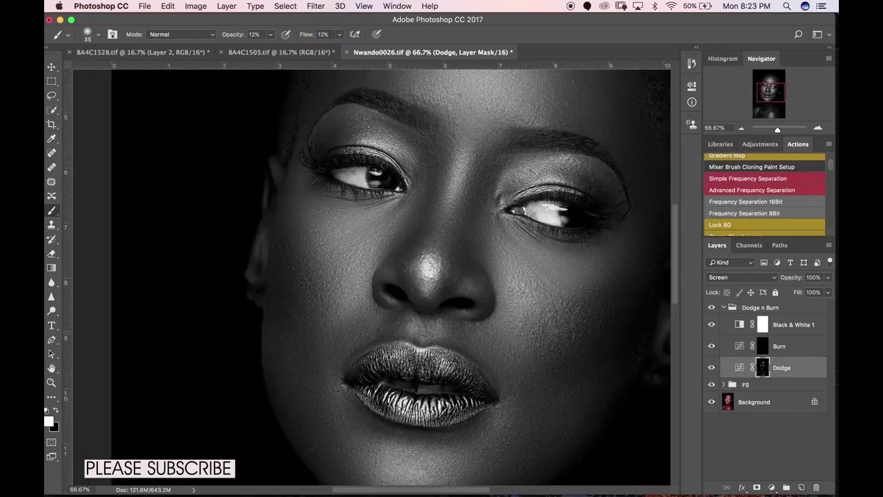
{"action": "key", "text": "bracketleft"}
{"action": "key", "text": "bracketright"}
{"action": "left_click", "coordinate": [438, 247], "text": "alt"}
{"action": "left_click", "coordinate": [438, 248], "text": "alt"}
{"action": "left_click", "coordinate": [439, 248], "text": "alt"}
{"action": "left_click", "coordinate": [438, 248], "text": "alt"}
Step: Check the portrait in colour, select the Burn layer's mask, and show the Black & White layer again
{"action": "left_click", "coordinate": [711, 325]}
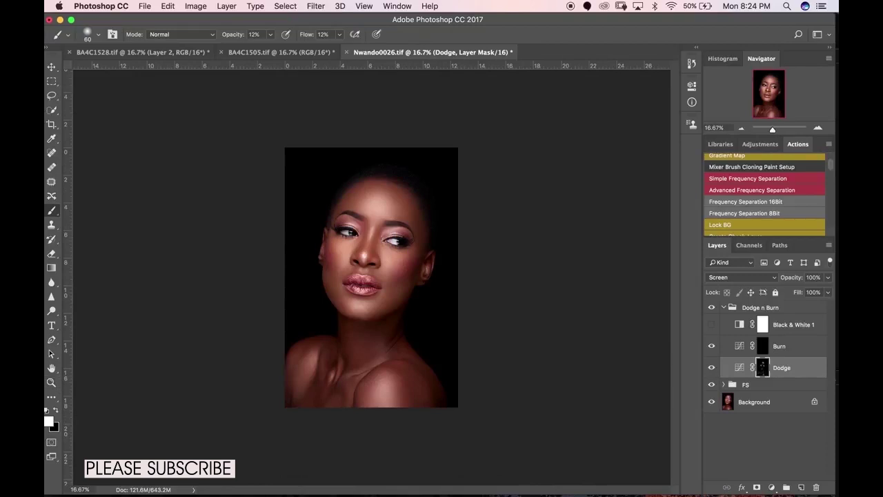
{"action": "left_click", "coordinate": [763, 346]}
{"action": "left_click", "coordinate": [711, 324]}
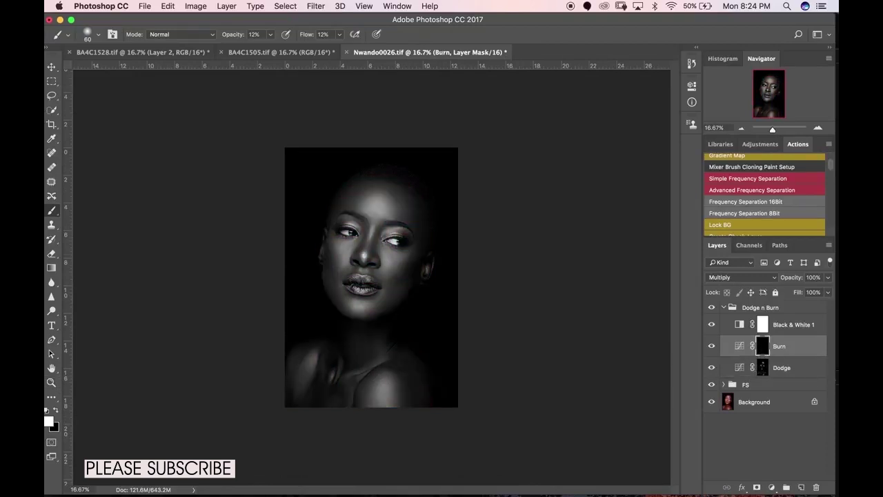
Step: Darken the outer cheeks on both sides of the face on the Burn mask with an enlarged brush
{"action": "key", "text": "ctrl+plus"}
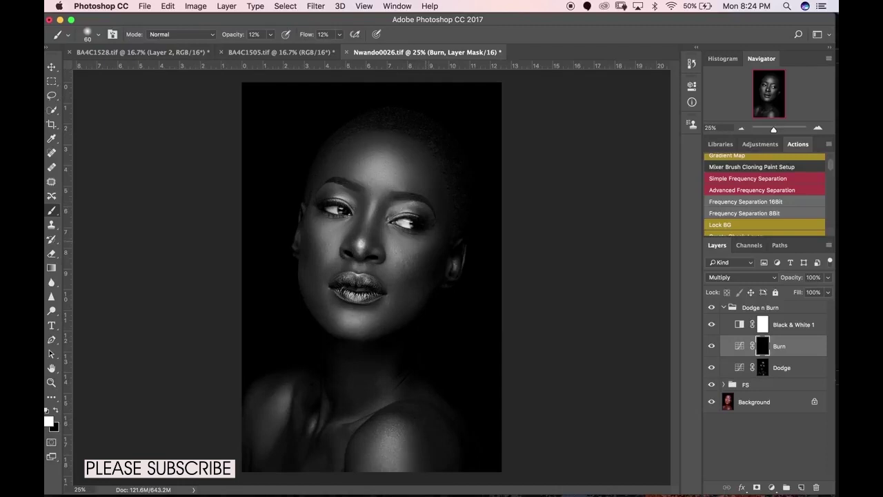
{"action": "key", "text": "bracketright"}
{"action": "key", "text": "bracketright"}
{"action": "key", "text": "bracketright"}
{"action": "key", "text": "bracketright"}
{"action": "key", "text": "bracketright"}
{"action": "key", "text": "bracketright"}
{"action": "key", "text": "bracketright"}
{"action": "key", "text": "bracketright"}
{"action": "key", "text": "bracketright"}
{"action": "mouse_move", "coordinate": [311, 253]}
{"action": "left_mouse_down"}
{"action": "mouse_move", "coordinate": [309, 231]}
{"action": "mouse_move", "coordinate": [317, 267]}
{"action": "left_mouse_up"}
{"action": "key", "text": "bracketleft"}
{"action": "key", "text": "bracketleft"}
{"action": "key", "text": "bracketright"}
{"action": "key", "text": "bracketright"}
{"action": "key", "text": "bracketright"}
{"action": "key", "text": "bracketright"}
{"action": "mouse_move", "coordinate": [430, 261]}
{"action": "left_mouse_down"}
{"action": "mouse_move", "coordinate": [420, 264]}
{"action": "mouse_move", "coordinate": [439, 243]}
{"action": "left_mouse_up"}
Step: Darken the underside of the chin on the Burn mask, resizing the brush to 300 px
{"action": "key", "text": "bracketleft"}
{"action": "key", "text": "bracketleft"}
{"action": "key", "text": "bracketleft"}
{"action": "key", "text": "bracketleft"}
{"action": "key", "text": "bracketleft"}
{"action": "key", "text": "bracketleft"}
{"action": "key", "text": "bracketleft"}
{"action": "key", "text": "bracketleft"}
{"action": "key", "text": "bracketleft"}
{"action": "key", "text": "bracketleft"}
{"action": "key", "text": "bracketleft"}
{"action": "key", "text": "bracketright"}
{"action": "key", "text": "bracketright"}
{"action": "key", "text": "bracketright"}
{"action": "key", "text": "bracketright"}
{"action": "key", "text": "bracketright"}
{"action": "key", "text": "bracketright"}
{"action": "key", "text": "bracketleft"}
{"action": "key", "text": "bracketleft"}
{"action": "key", "text": "bracketright"}
{"action": "left_click_drag", "start_coordinate": [364, 339], "coordinate": [367, 343]}
{"action": "key", "text": "z"}
{"action": "mouse_move", "coordinate": [359, 303]}
{"action": "left_mouse_down"}
{"action": "mouse_move", "coordinate": [405, 280]}
{"action": "mouse_move", "coordinate": [381, 356]}
{"action": "left_mouse_up"}
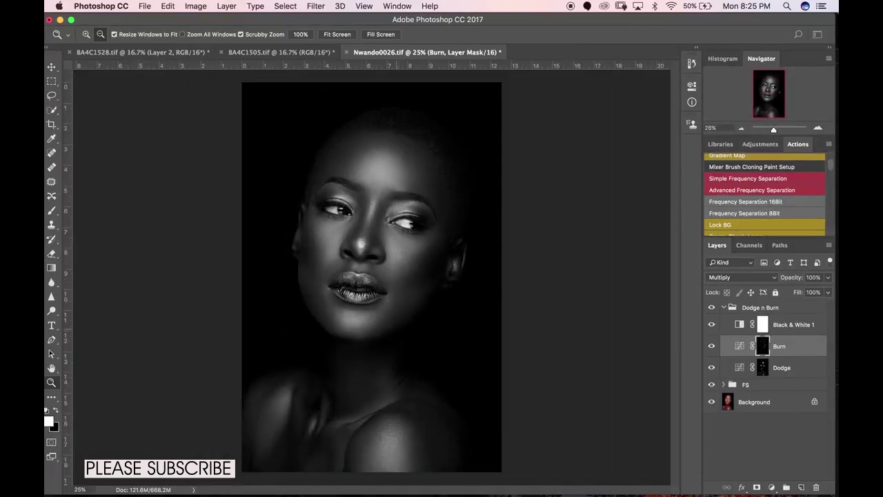
{"action": "key", "text": "b"}
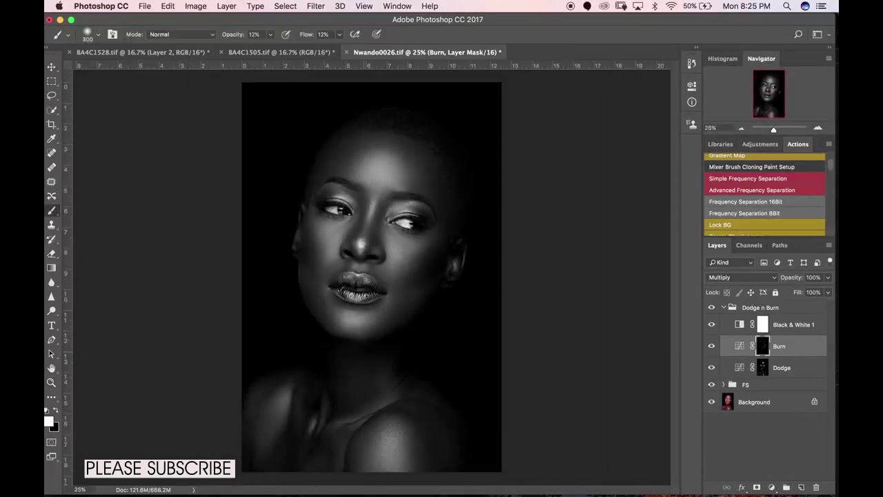
Step: Burn the shading of the front shoulder and upper chest, enlarging the brush and then reducing it for smaller areas
{"action": "left_click", "coordinate": [396, 418]}
{"action": "key", "text": "]"}
{"action": "mouse_move", "coordinate": [387, 420]}
{"action": "left_mouse_down"}
{"action": "mouse_move", "coordinate": [351, 467]}
{"action": "mouse_move", "coordinate": [360, 446]}
{"action": "left_mouse_up"}
{"action": "key", "text": "bracketleft"}
{"action": "key", "text": "bracketleft"}
{"action": "key", "text": "bracketleft"}
{"action": "key", "text": "bracketleft"}
{"action": "key", "text": "bracketright"}
Step: Hide the Black & White layer and burn the neck and shoulders in close-up, with the brush at 100 px and then 400 px
{"action": "left_click", "coordinate": [310, 437], "text": "super"}
{"action": "left_click", "coordinate": [310, 436], "text": "super"}
{"action": "left_click_drag", "start_coordinate": [350, 436], "coordinate": [375, 326]}
{"action": "scroll", "coordinate": [366, 276], "scroll_direction": "down", "scroll_amount": 1}
{"action": "left_click", "coordinate": [711, 324]}
{"action": "key", "text": "bracketleft"}
{"action": "key", "text": "bracketleft"}
{"action": "key", "text": "bracketleft"}
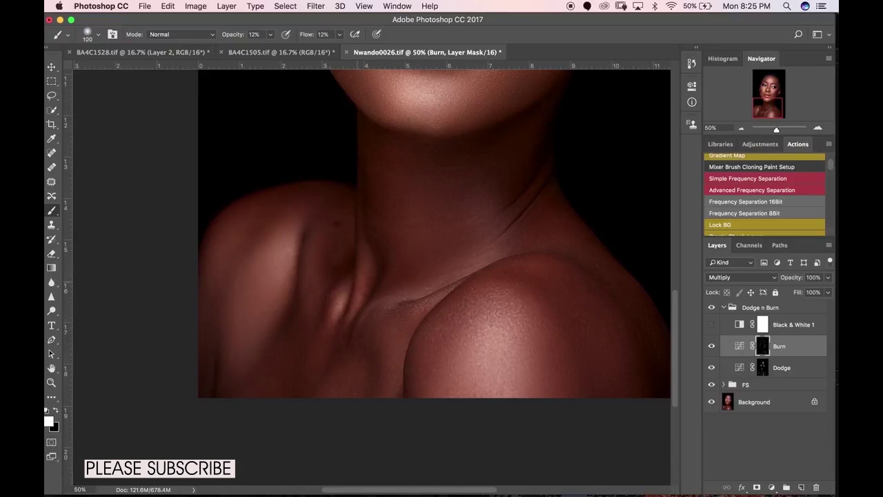
{"action": "key", "text": "bracketright"}
{"action": "key", "text": "bracketright"}
{"action": "key", "text": "bracketright"}
{"action": "key", "text": "bracketright"}
{"action": "key", "text": "bracketright"}
{"action": "key", "text": "bracketright"}
Step: Compare the whole portrait in colour with the Dodge n Burn group repeatedly hidden and reshown
{"action": "key", "text": "z"}
{"action": "left_click", "coordinate": [576, 321], "text": "alt"}
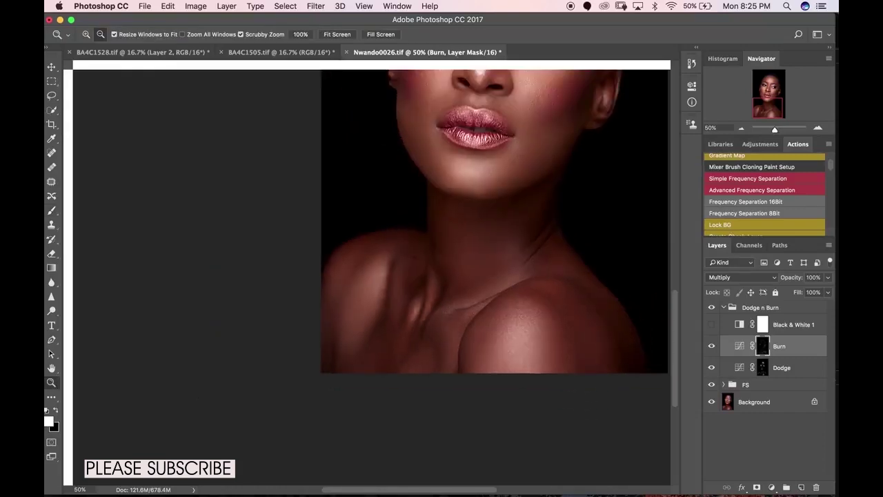
{"action": "key", "text": "super+minus"}
{"action": "key", "text": "super+minus"}
{"action": "key", "text": "super+minus"}
{"action": "key", "text": "b"}
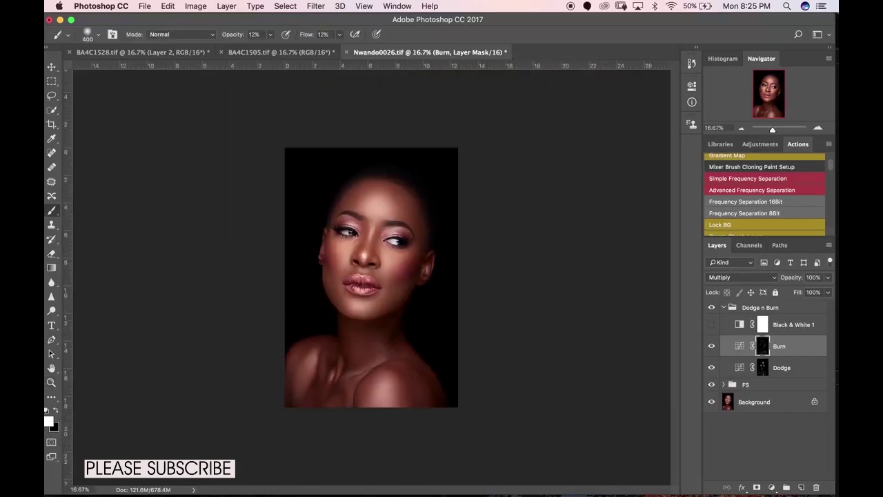
{"action": "left_click", "coordinate": [711, 307]}
{"action": "left_click", "coordinate": [711, 307]}
{"action": "left_click", "coordinate": [712, 308]}
{"action": "left_click", "coordinate": [712, 307]}
Step: Burn facial shading in close-up on the Burn mask, reducing the brush to 150 px and adjusting its size for smaller areas
{"action": "left_click", "coordinate": [365, 262], "text": "super"}
{"action": "left_click", "coordinate": [365, 262], "text": "super"}
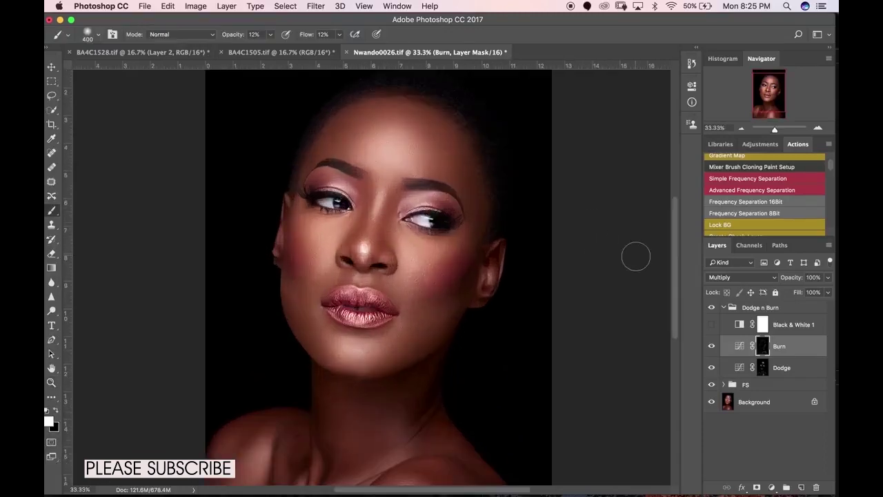
{"action": "key", "text": "bracketleft"}
{"action": "key", "text": "bracketleft"}
{"action": "key", "text": "bracketleft"}
{"action": "key", "text": "bracketleft"}
{"action": "left_click", "coordinate": [331, 235], "text": "super"}
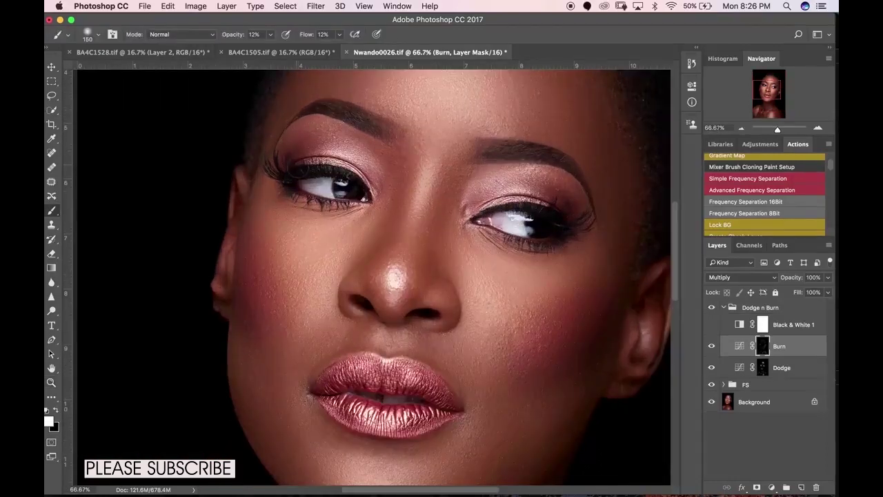
{"action": "key", "text": "bracketleft"}
{"action": "key", "text": "bracketleft"}
{"action": "key", "text": "bracketleft"}
{"action": "key", "text": "bracketleft"}
{"action": "key", "text": "bracketright"}
{"action": "key", "text": "bracketright"}
{"action": "key", "text": "bracketleft"}
{"action": "key", "text": "bracketright"}
Step: Refine the burned shading on small areas of the face, with the brush at 60 px and then 50 px
{"action": "key", "text": "bracketleft"}
{"action": "key", "text": "bracketleft"}
{"action": "key", "text": "bracketleft"}
{"action": "key", "text": "bracketleft"}
{"action": "key", "text": "bracketleft"}
{"action": "key", "text": "bracketleft"}
{"action": "key", "text": "bracketright"}
{"action": "key", "text": "bracketright"}
{"action": "key", "text": "bracketright"}
{"action": "key", "text": "bracketleft"}
{"action": "key", "text": "bracketleft"}
{"action": "key", "text": "bracketright"}
{"action": "left_click_drag", "start_coordinate": [615, 393], "coordinate": [375, 347]}
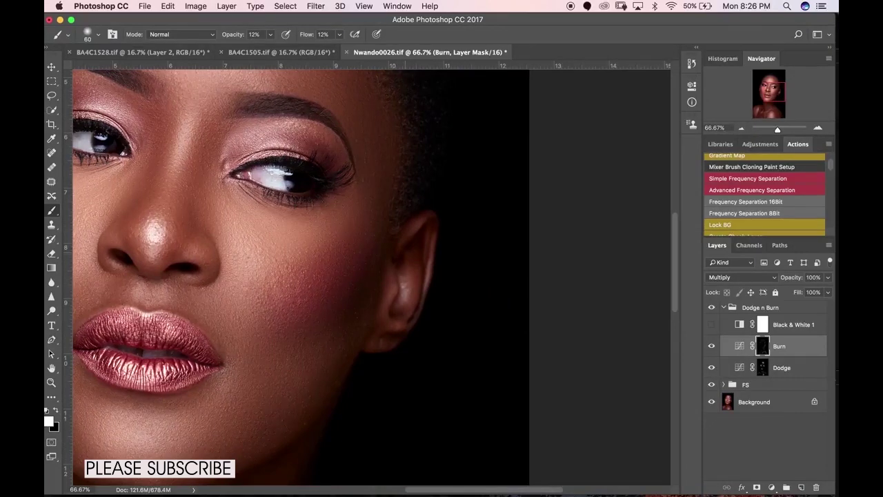
{"action": "key", "text": "bracketleft"}
{"action": "left_click_drag", "start_coordinate": [167, 216], "coordinate": [380, 260]}
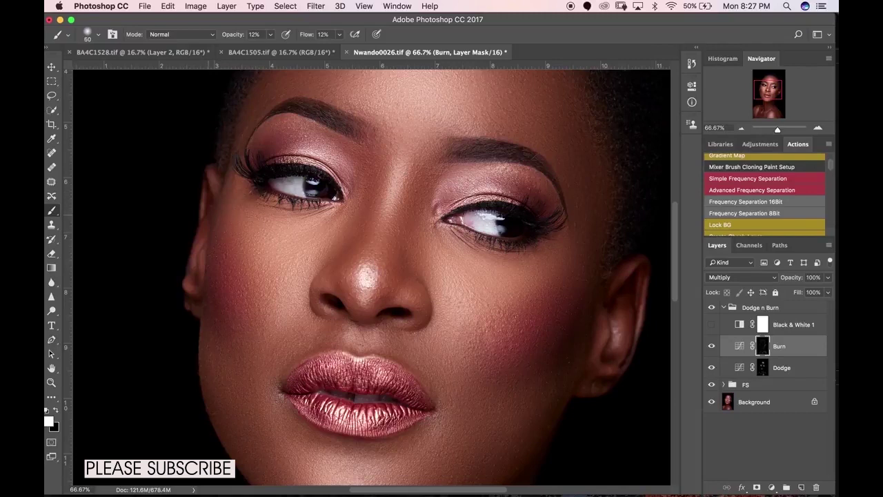
Step: Compare the portrait at several magnifications with the Dodge n Burn group hidden and reshown
{"action": "key", "text": "z"}
{"action": "key", "text": "super+minus"}
{"action": "key", "text": "super+minus"}
{"action": "key", "text": "super+minus"}
{"action": "key", "text": "super+minus"}
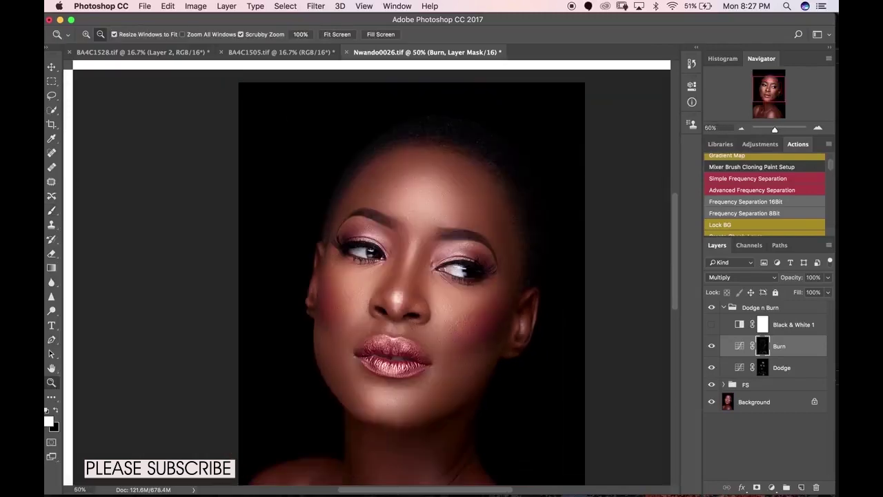
{"action": "key", "text": "b"}
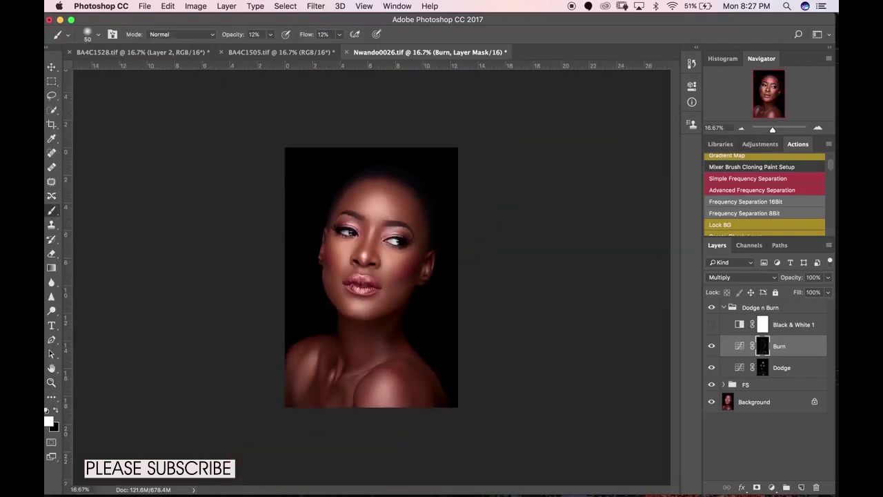
{"action": "left_click", "coordinate": [711, 307]}
{"action": "left_click", "coordinate": [712, 307]}
{"action": "key", "text": "super+plus"}
{"action": "key", "text": "super+plus"}
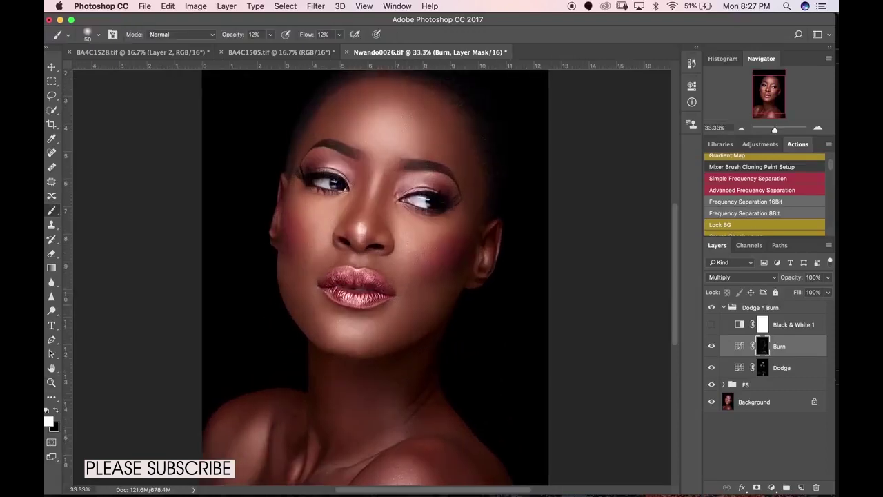
{"action": "scroll", "coordinate": [366, 273], "scroll_direction": "down", "scroll_amount": 2}
{"action": "key", "text": "super+minus"}
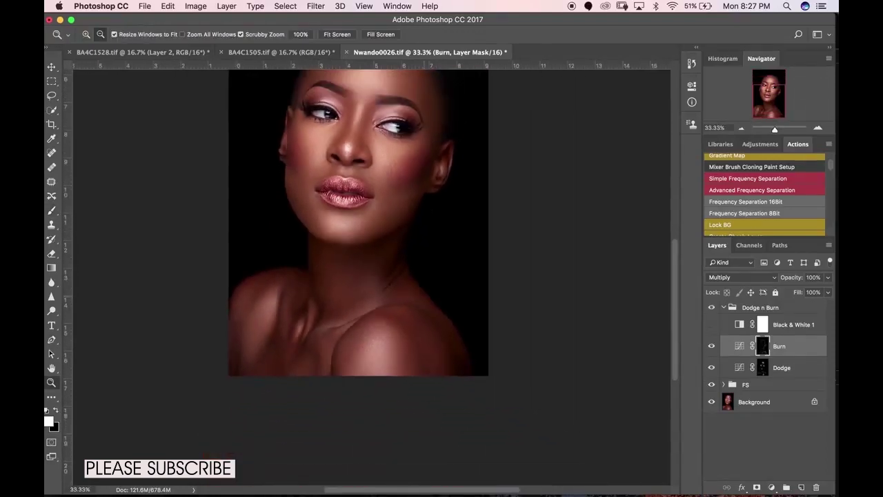
{"action": "key", "text": "b"}
{"action": "left_click", "coordinate": [712, 307]}
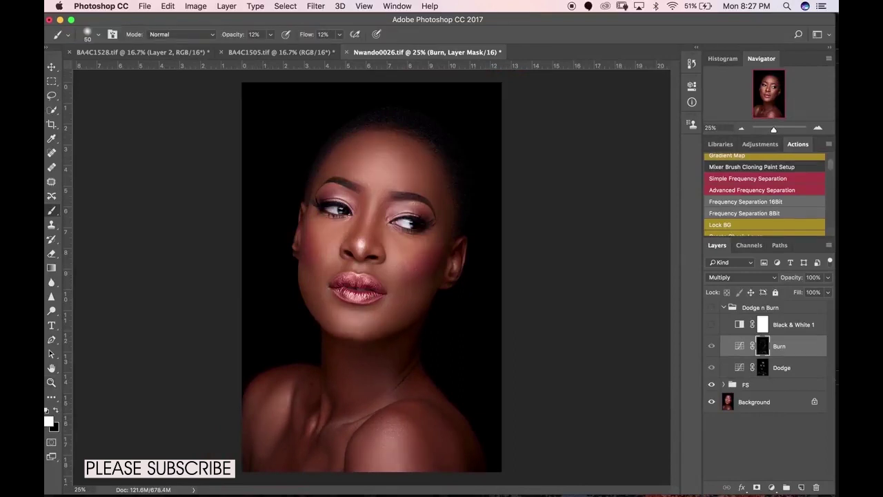
{"action": "left_click", "coordinate": [712, 307]}
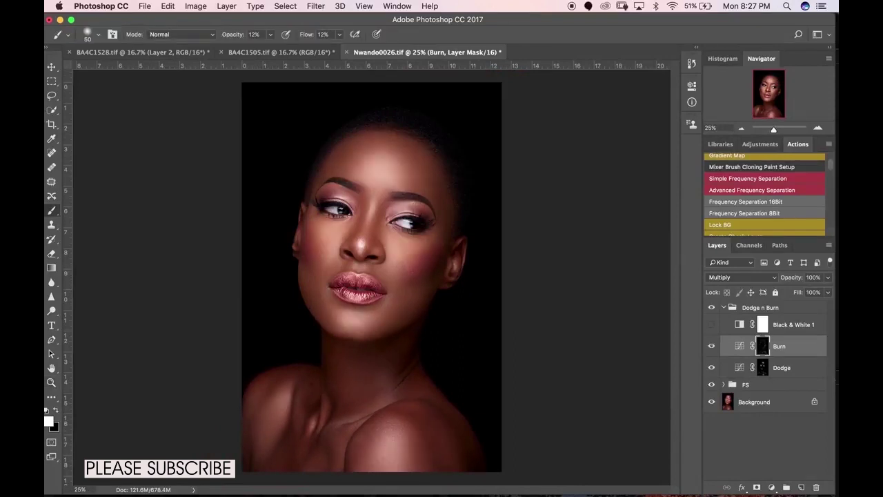
Step: Collapse the Dodge n Burn group, then hide and reshow it together with the FS group to compare against the original Background
{"action": "left_click", "coordinate": [761, 307]}
{"action": "left_click", "coordinate": [724, 307]}
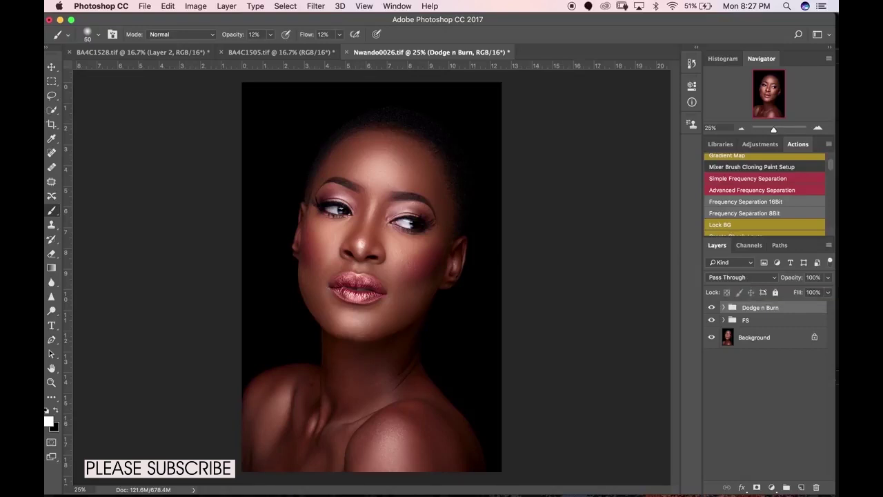
{"action": "left_click", "coordinate": [711, 307]}
{"action": "left_click", "coordinate": [712, 320]}
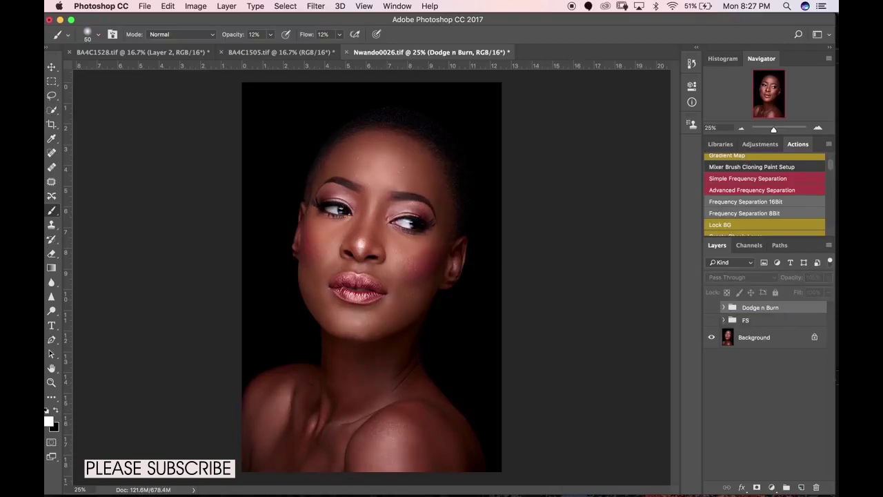
{"action": "left_click", "coordinate": [712, 319]}
{"action": "left_click", "coordinate": [711, 307]}
Step: Check the dodge and burn effect alone by toggling the Dodge n Burn group's visibility, and review the whole portrait
{"action": "left_click", "coordinate": [712, 307]}
{"action": "left_click", "coordinate": [711, 307]}
{"action": "left_click", "coordinate": [712, 307]}
{"action": "left_click", "coordinate": [712, 307]}
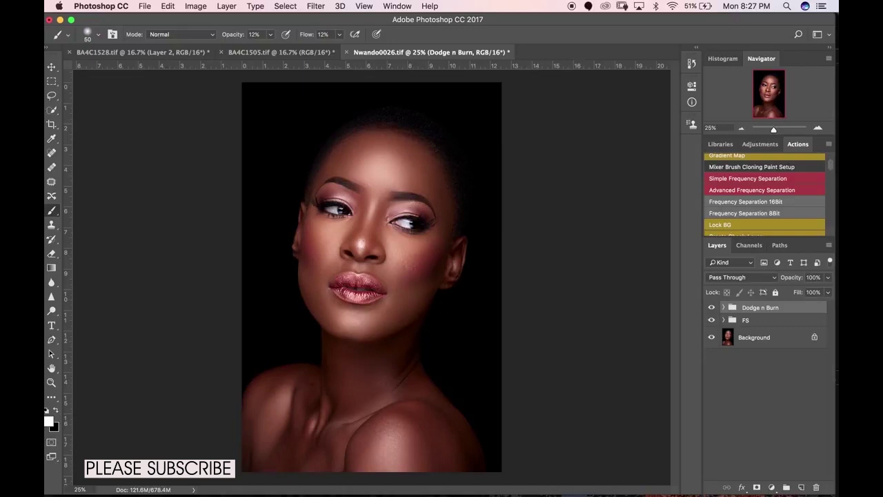
{"action": "key", "text": "super+minus"}
{"action": "key", "text": "super+minus"}
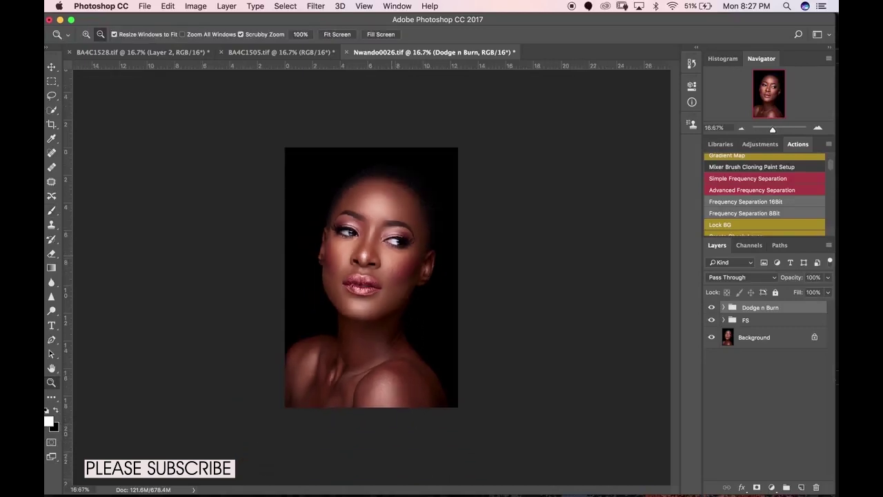